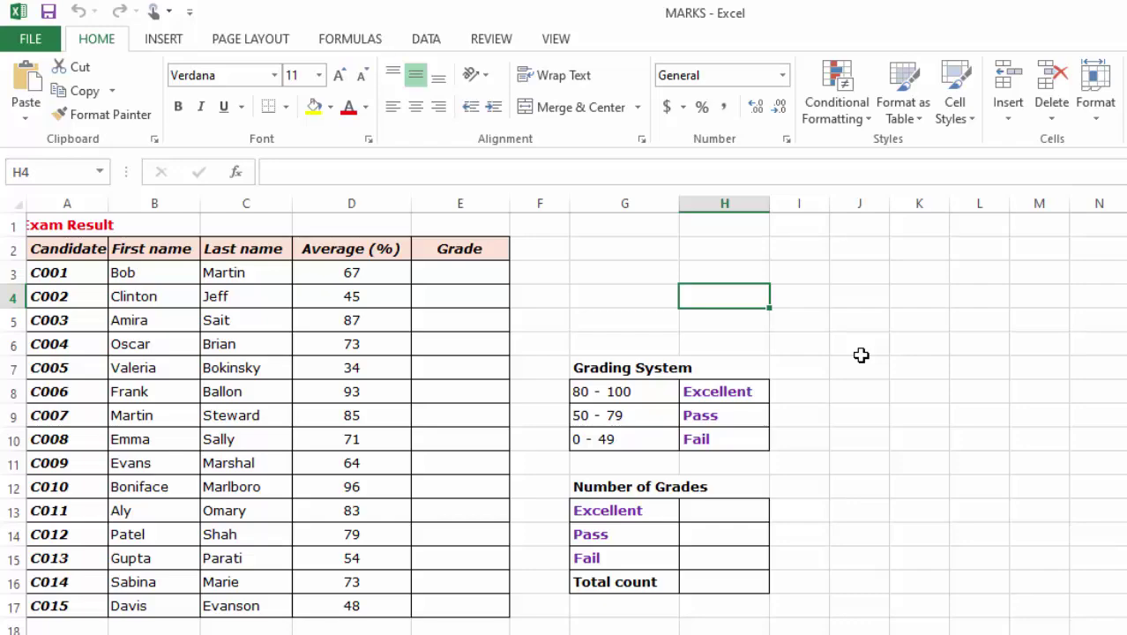
Review the exam result table's candidate, name, Average (%) and Grade columns
drag(64, 273, 79, 602)
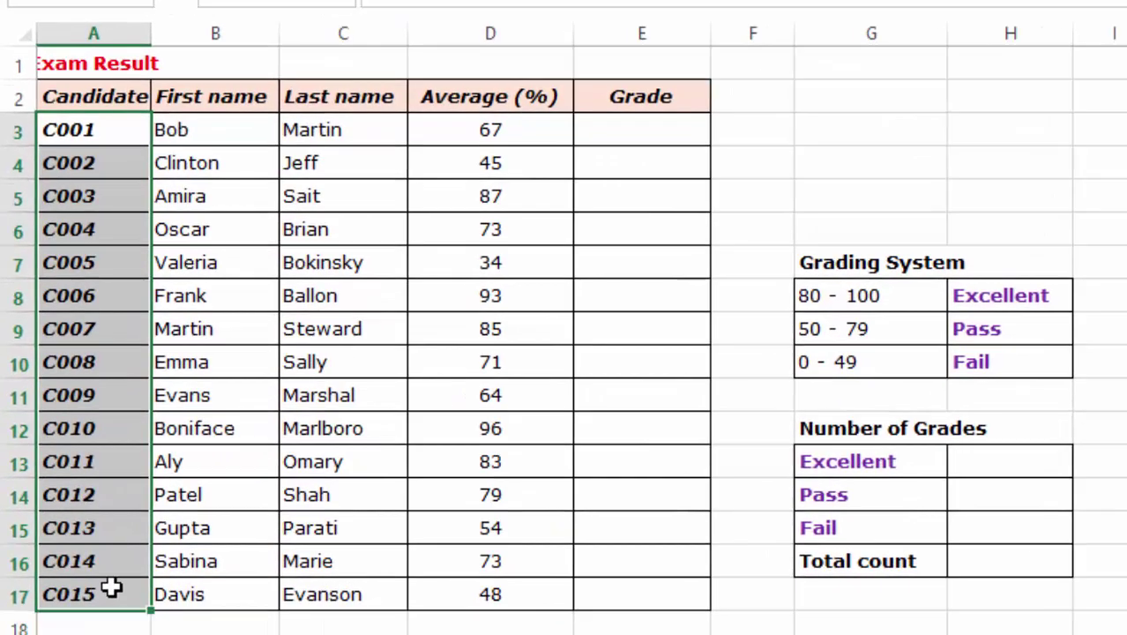
click(854, 133)
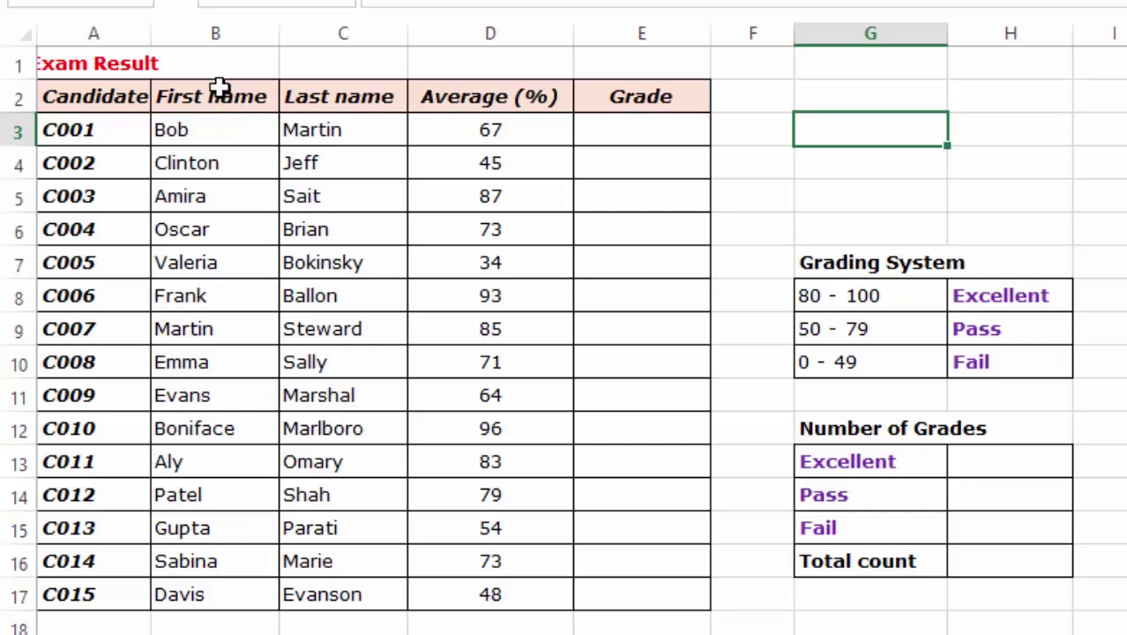
drag(219, 89, 365, 99)
click(364, 98)
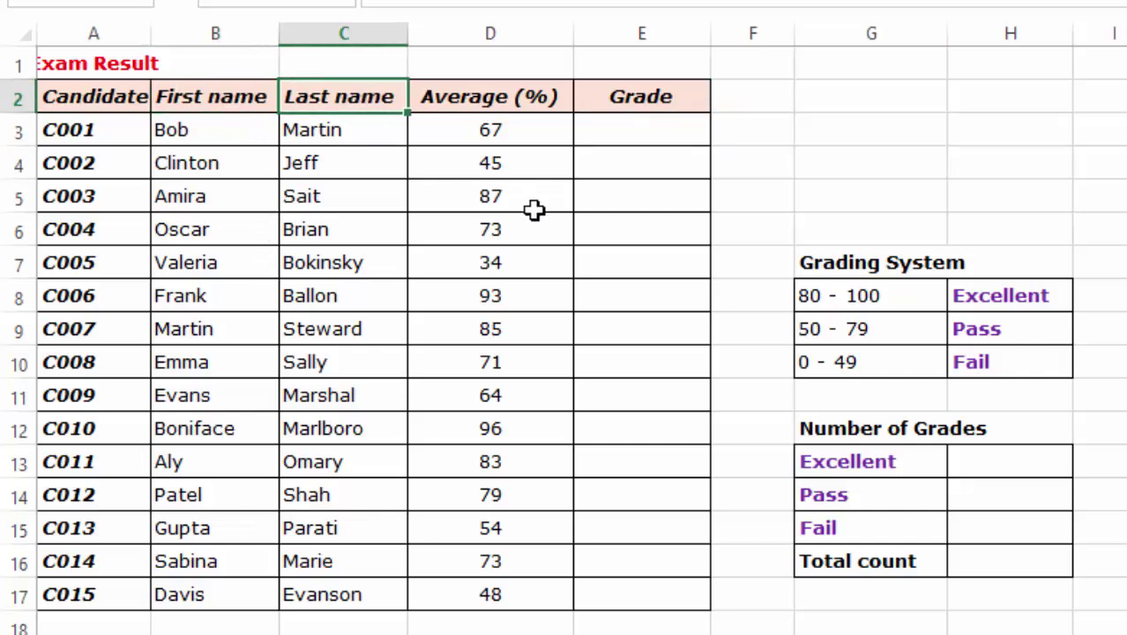
click(494, 24)
click(487, 152)
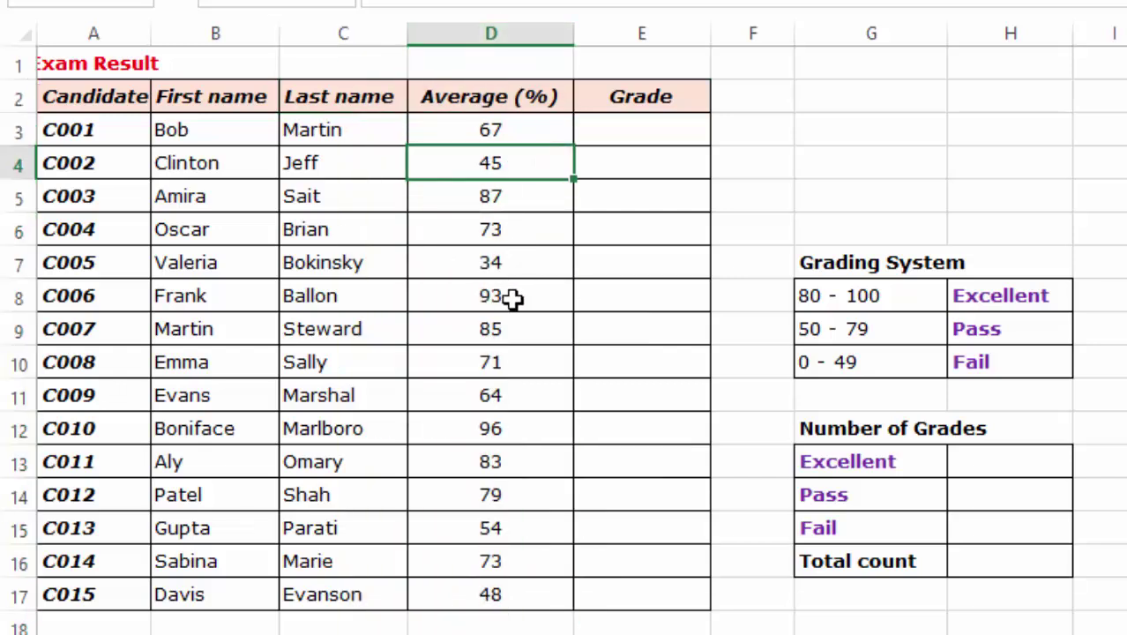
click(510, 296)
click(491, 391)
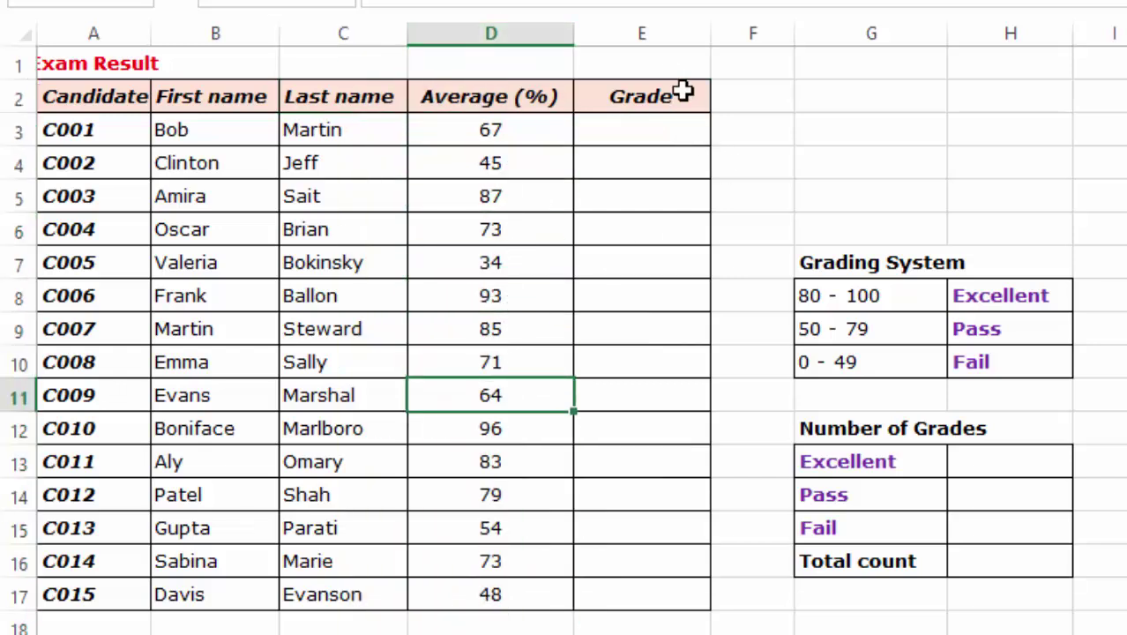
click(633, 131)
click(648, 163)
click(649, 230)
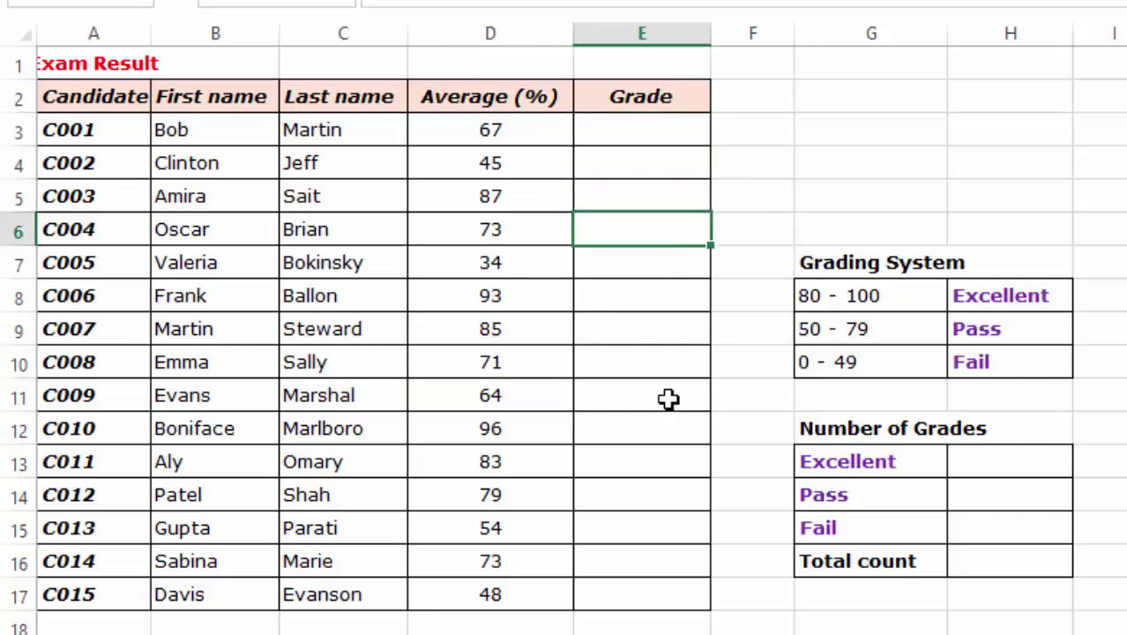
click(479, 133)
click(469, 163)
click(487, 231)
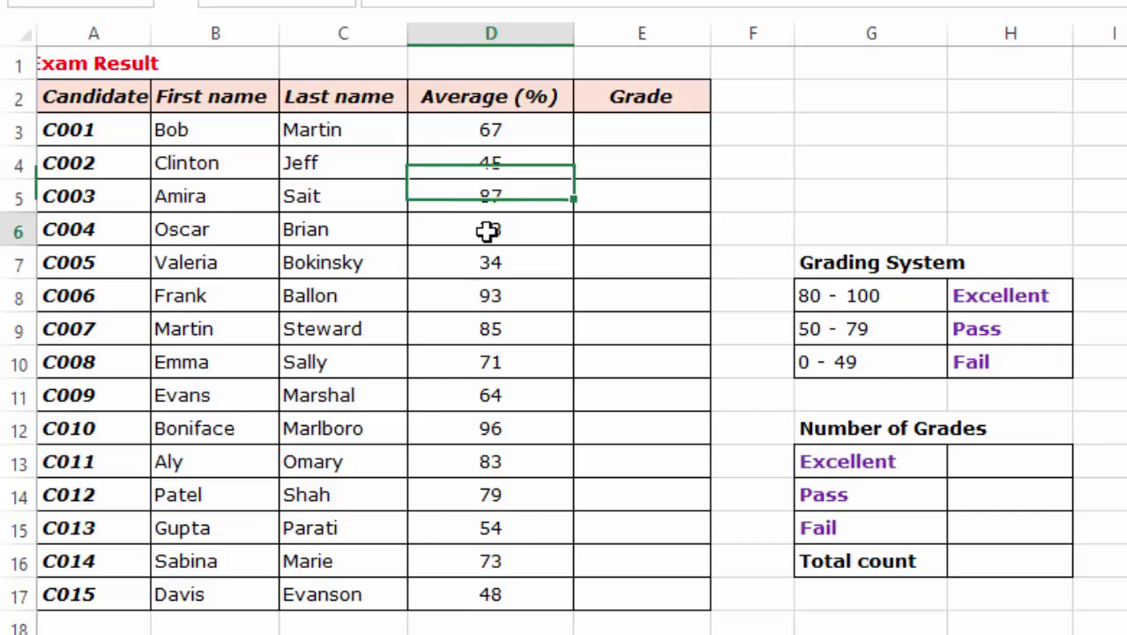
click(498, 295)
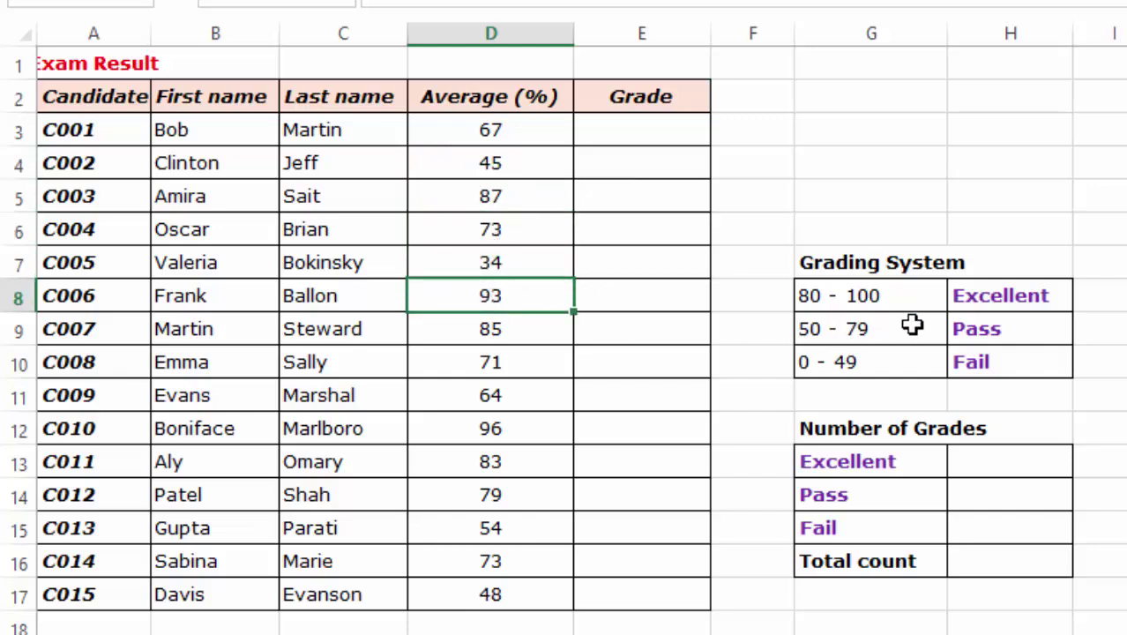
Examine the Grading System table, matching each percentage range with its grade
drag(821, 295, 996, 365)
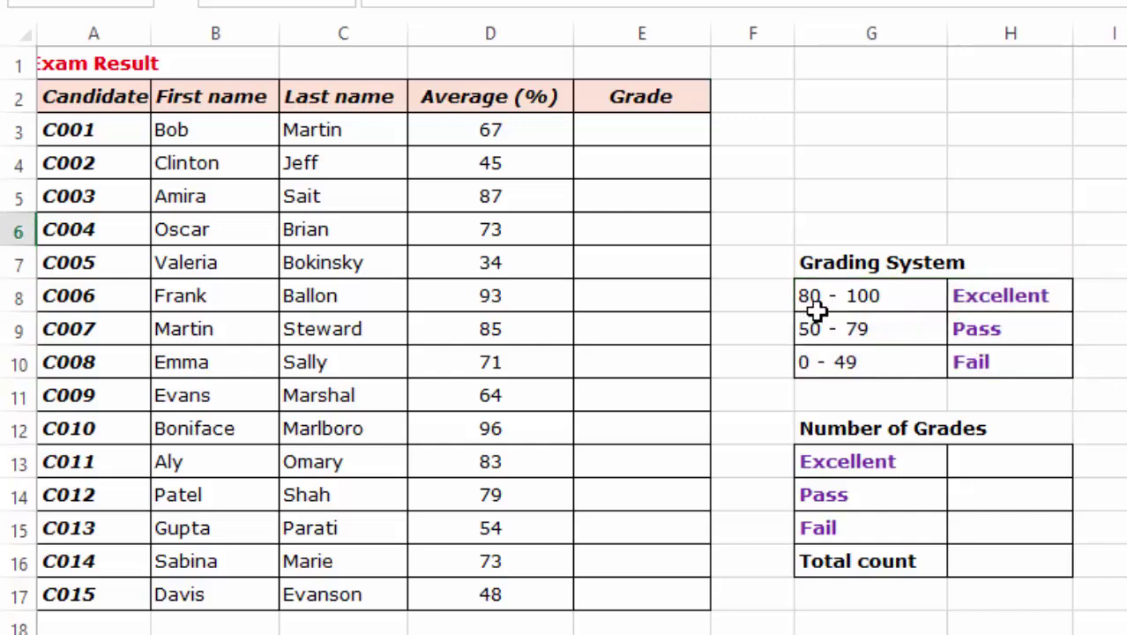
click(1036, 295)
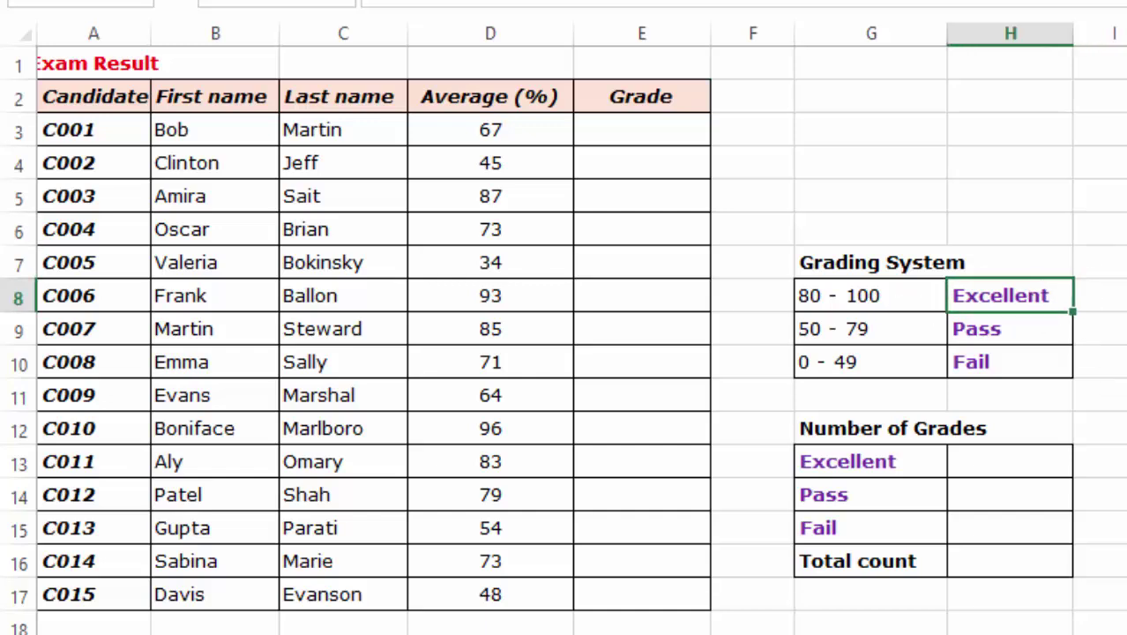
click(815, 334)
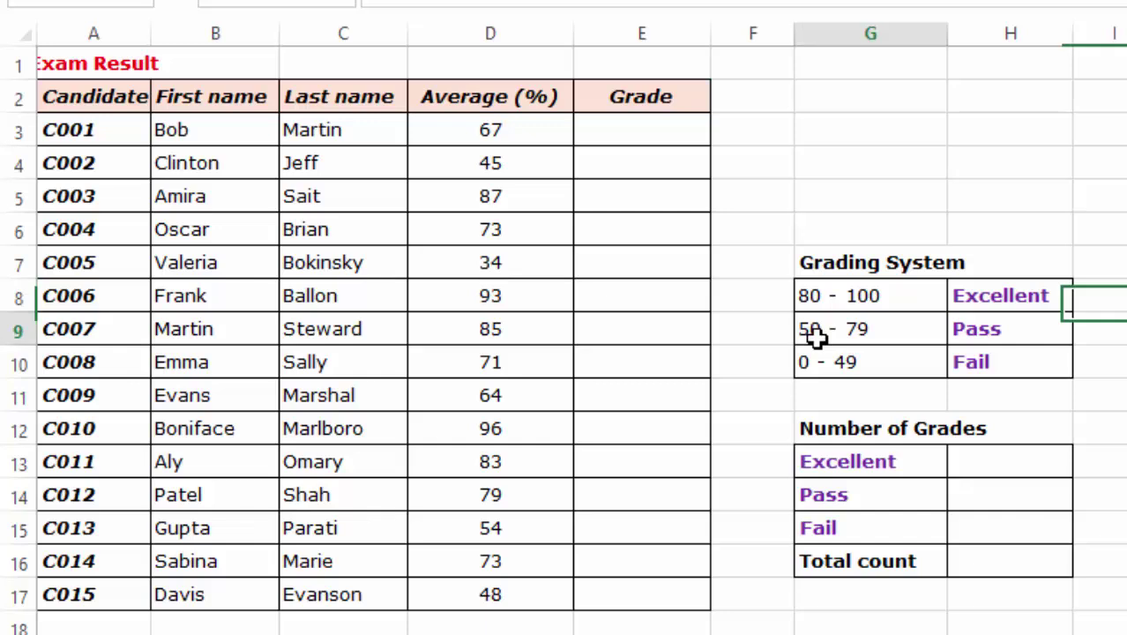
click(1008, 325)
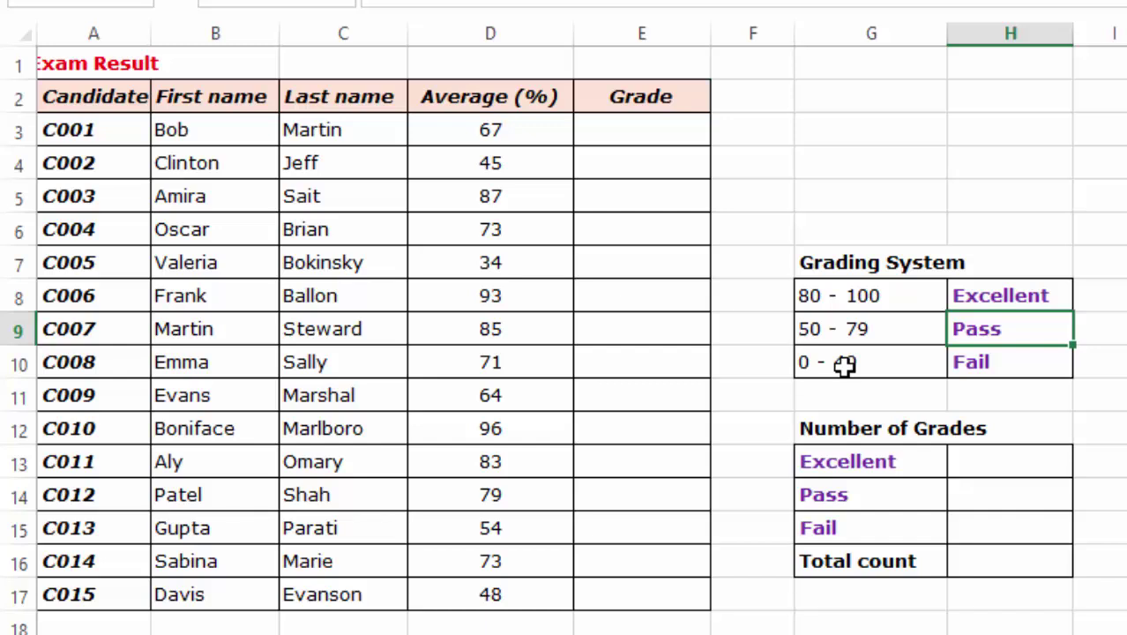
click(846, 365)
click(976, 365)
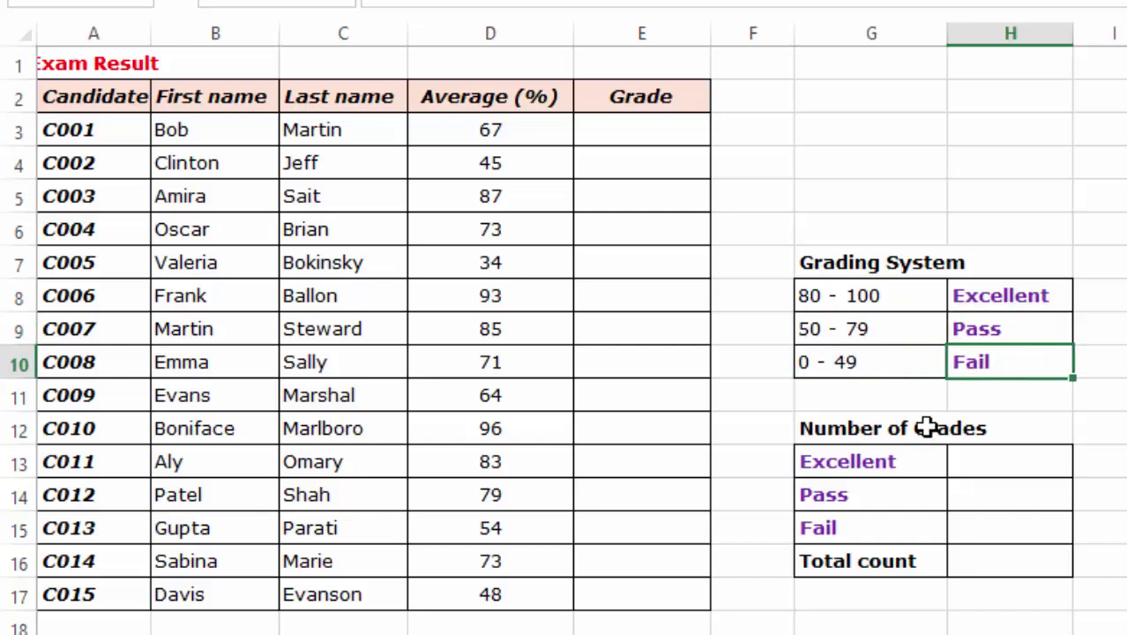
Examine the Number of Grades table, including its Excellent, Pass, Fail and Total count cells
click(1037, 403)
click(931, 466)
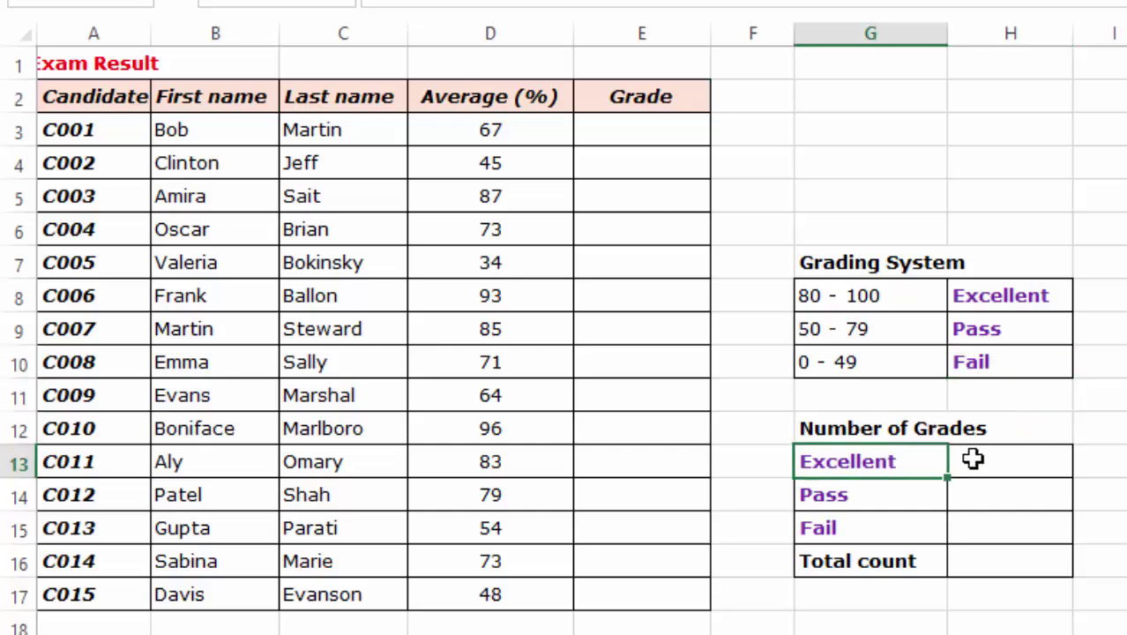
click(998, 459)
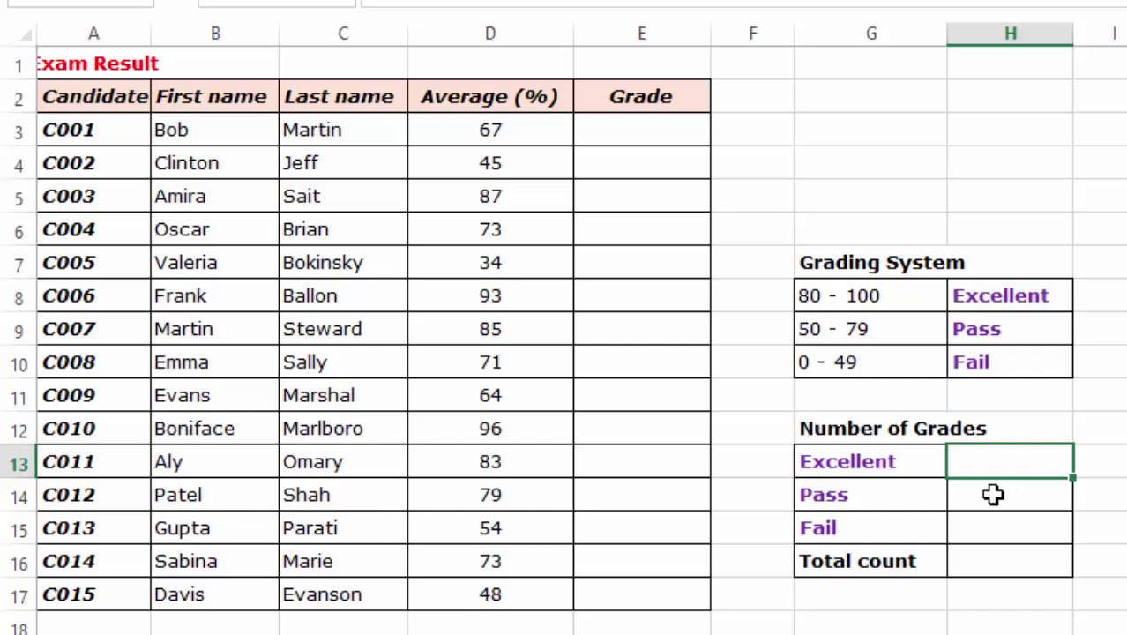
click(994, 495)
click(969, 533)
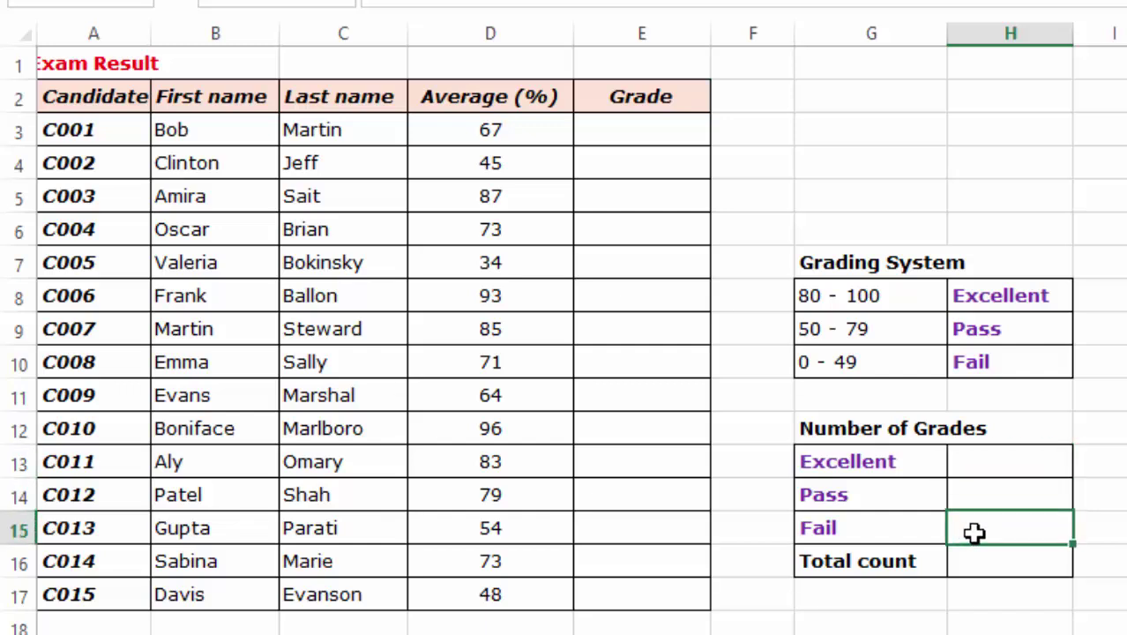
click(989, 495)
click(993, 463)
click(993, 494)
click(983, 527)
click(1102, 437)
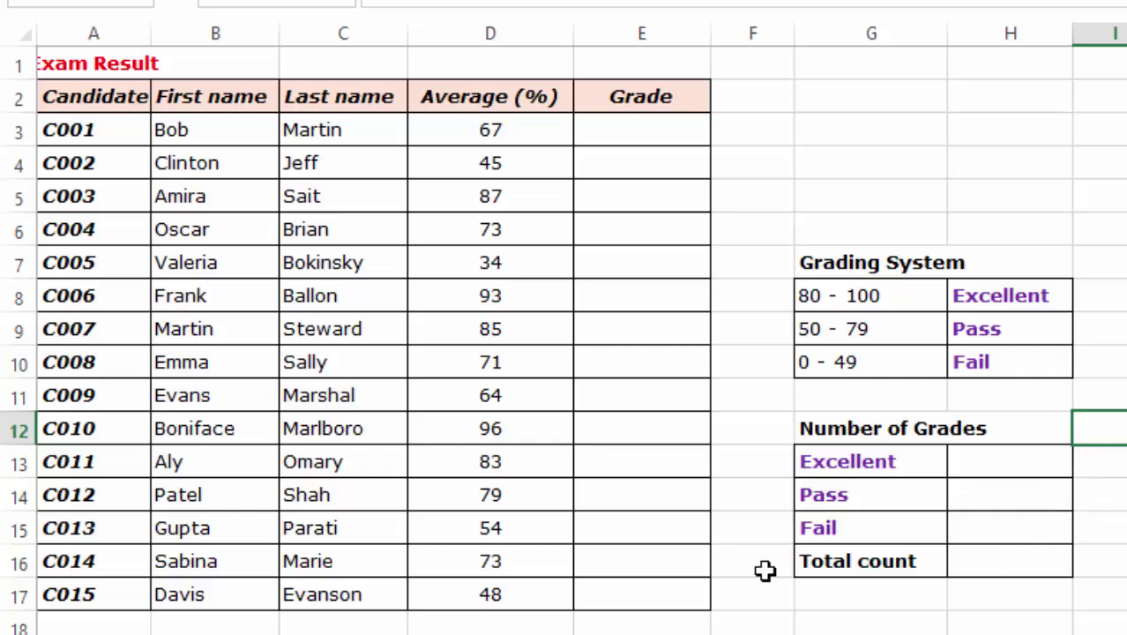
click(985, 569)
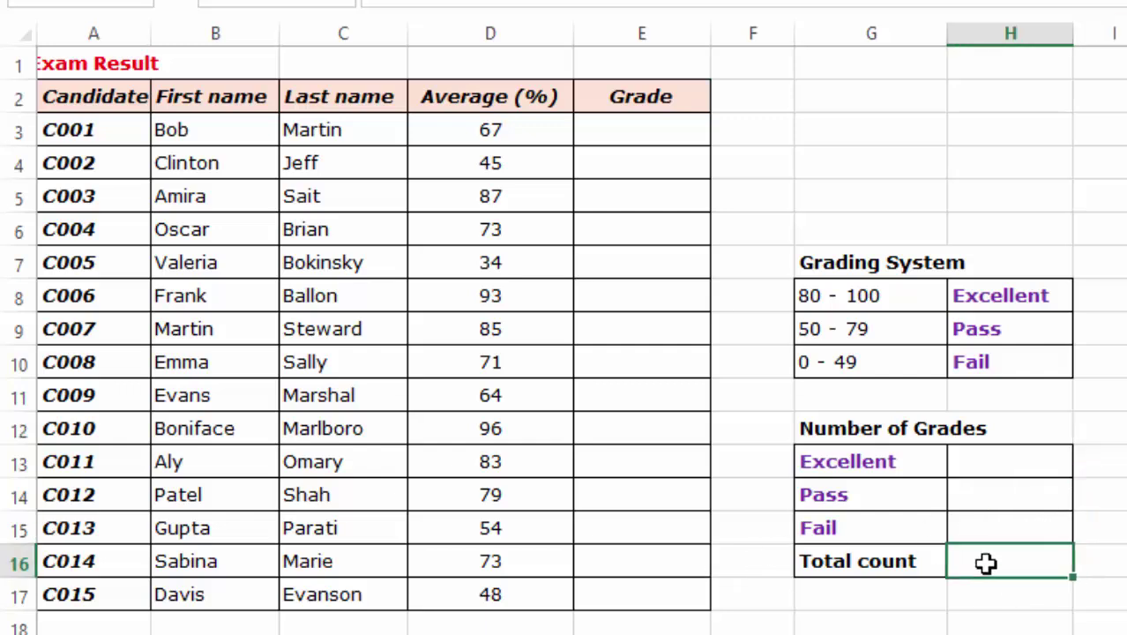
click(1067, 528)
Review the Average (%) scores alongside the grade count cells and the grading ranges
drag(492, 133, 523, 330)
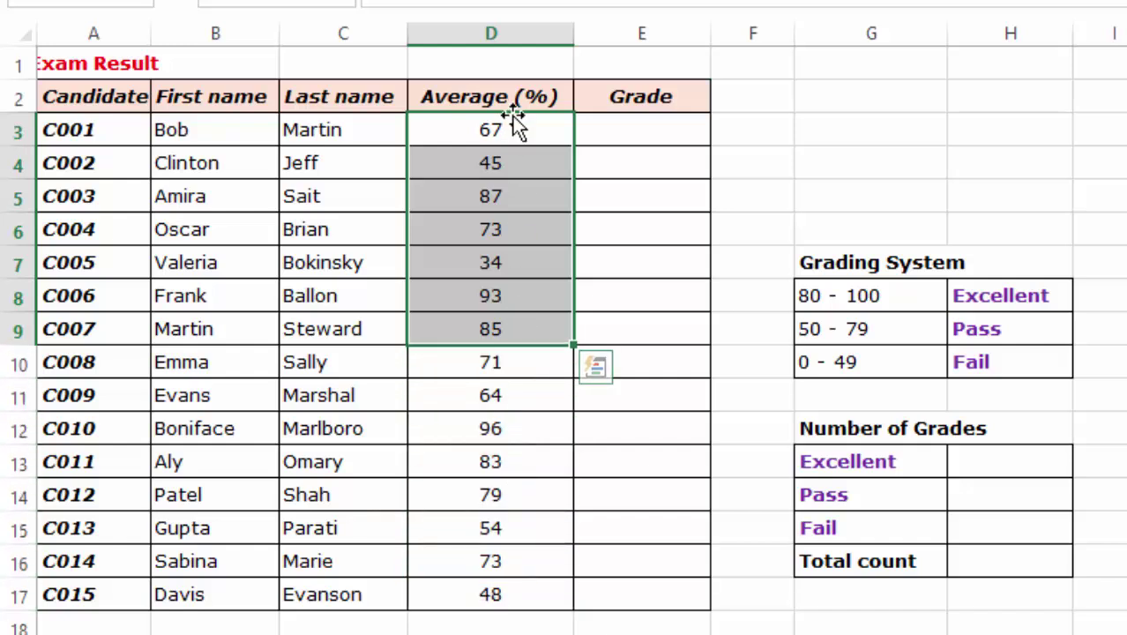
drag(513, 129, 470, 589)
click(1115, 428)
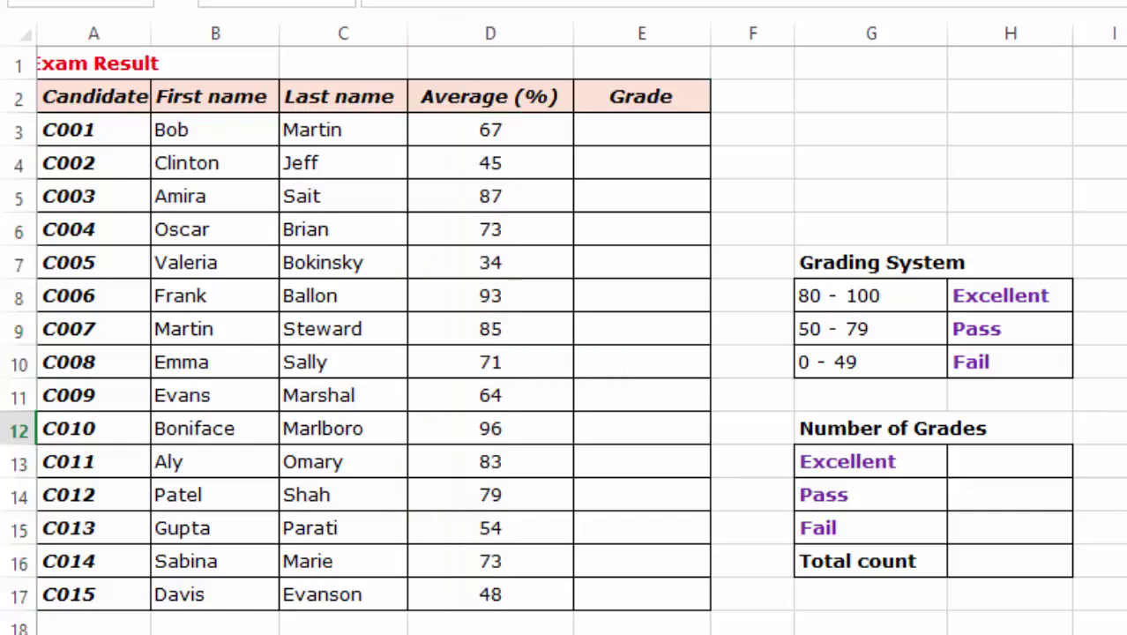
click(987, 568)
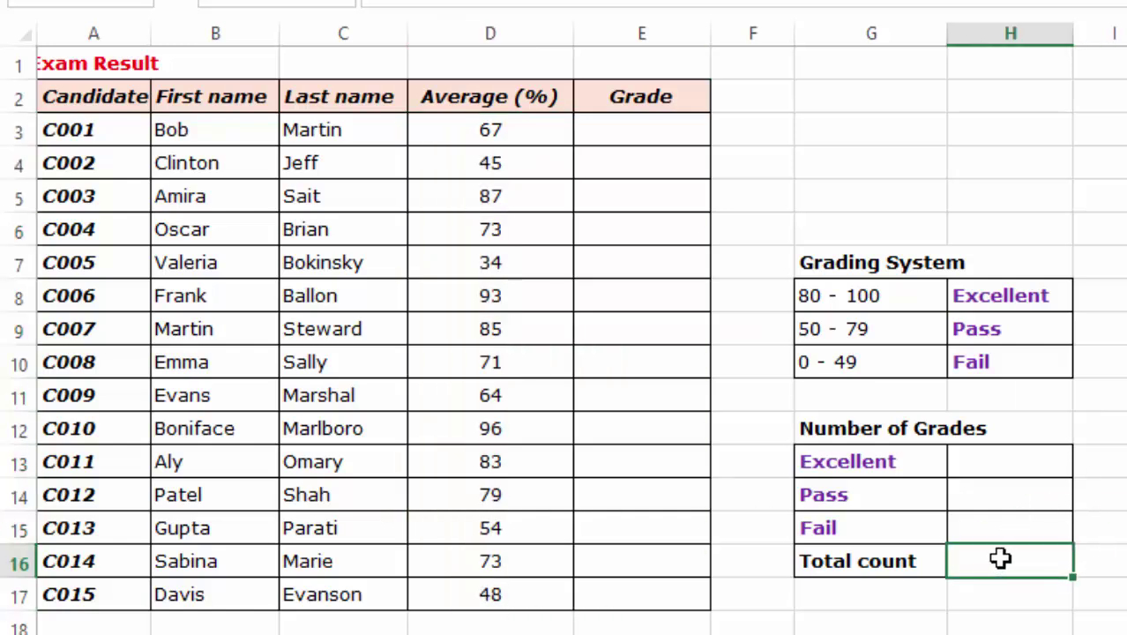
click(985, 460)
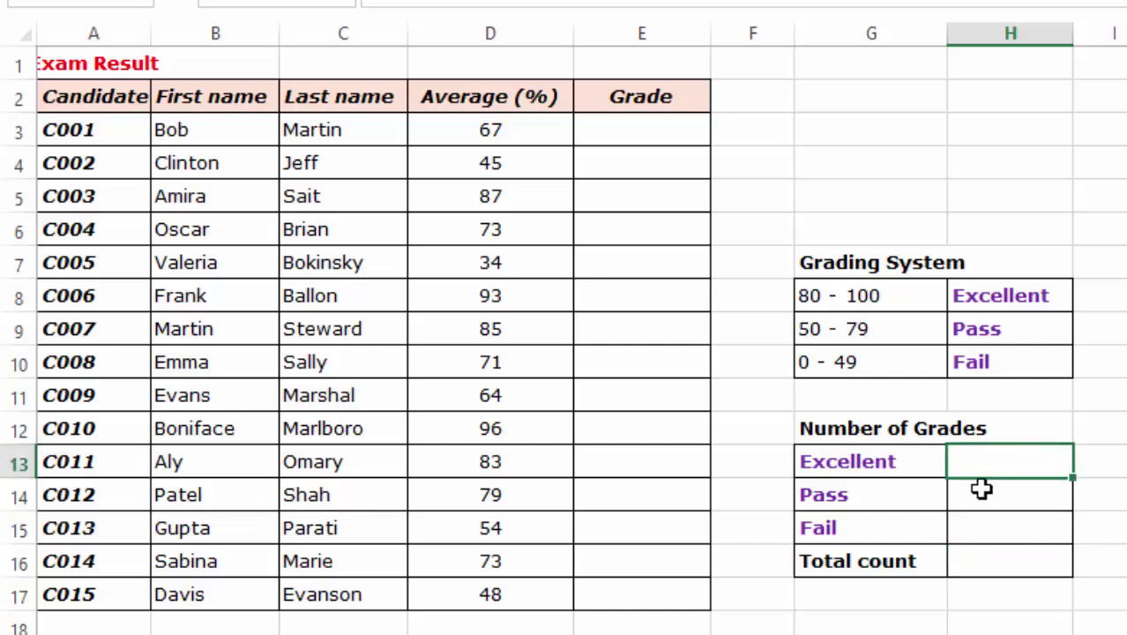
click(982, 490)
click(976, 527)
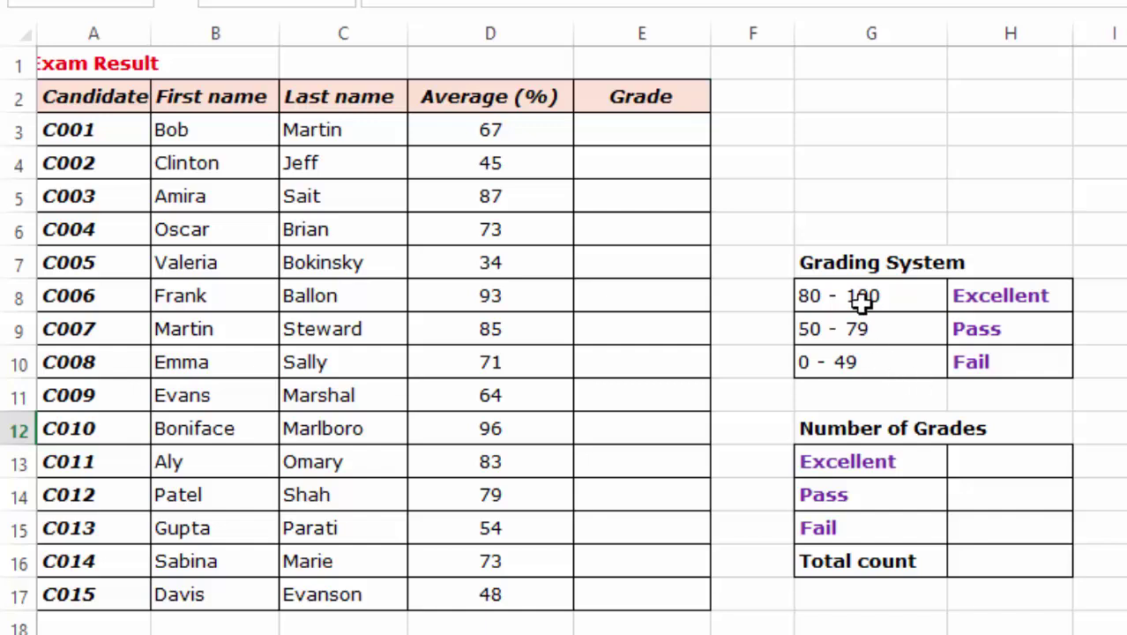
drag(860, 296, 865, 368)
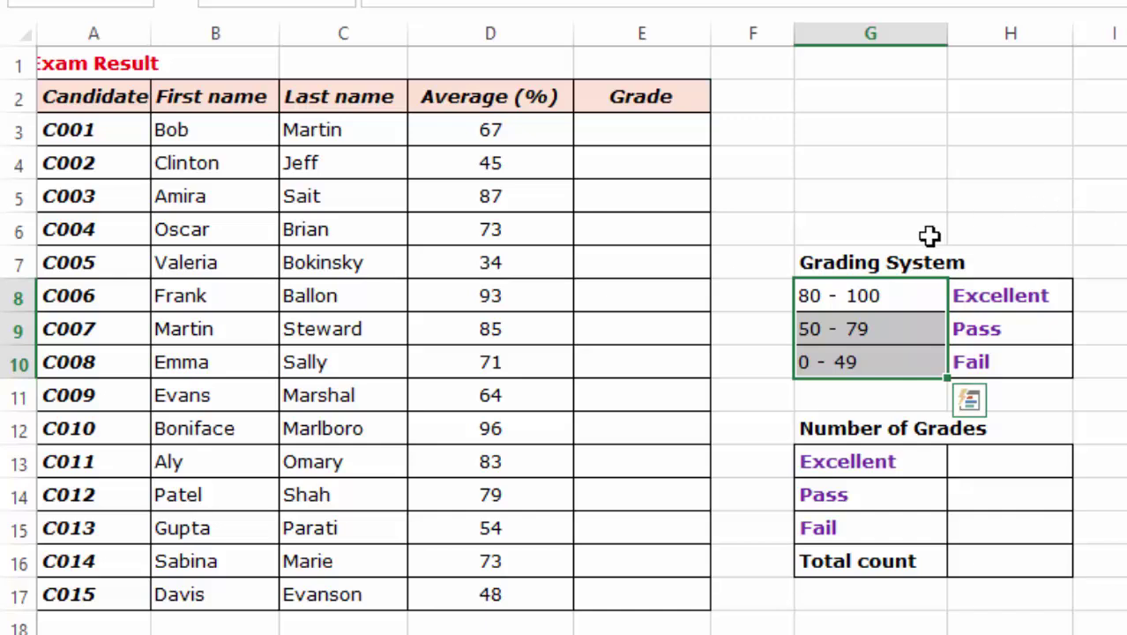
Start an IF formula in Grade cell E3 with the logical test D3>=80
click(639, 134)
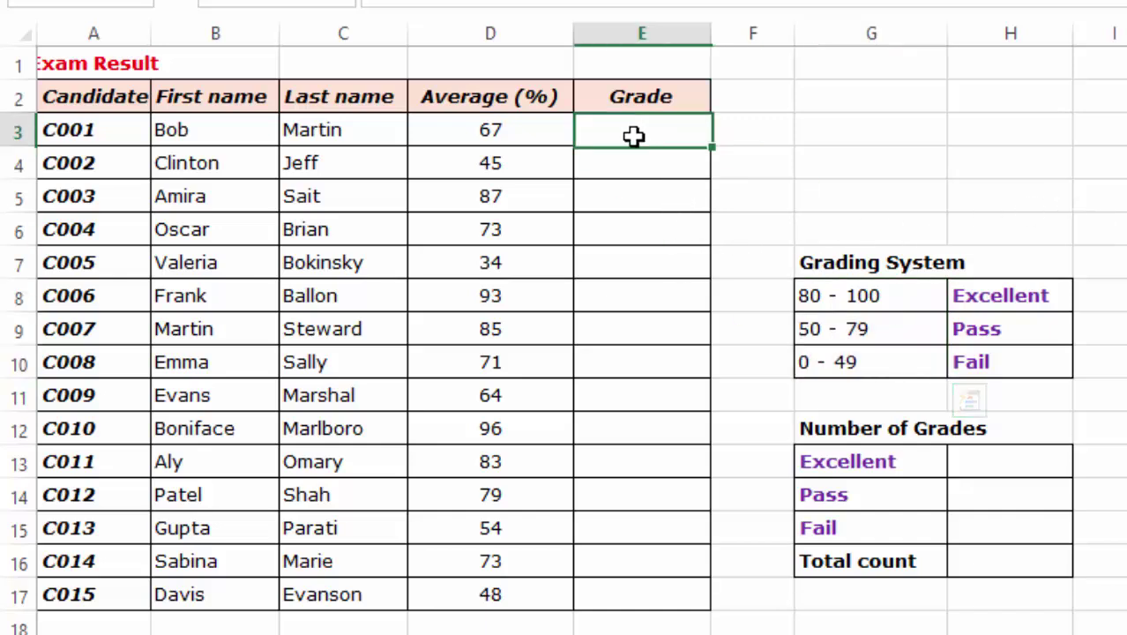
text(=)
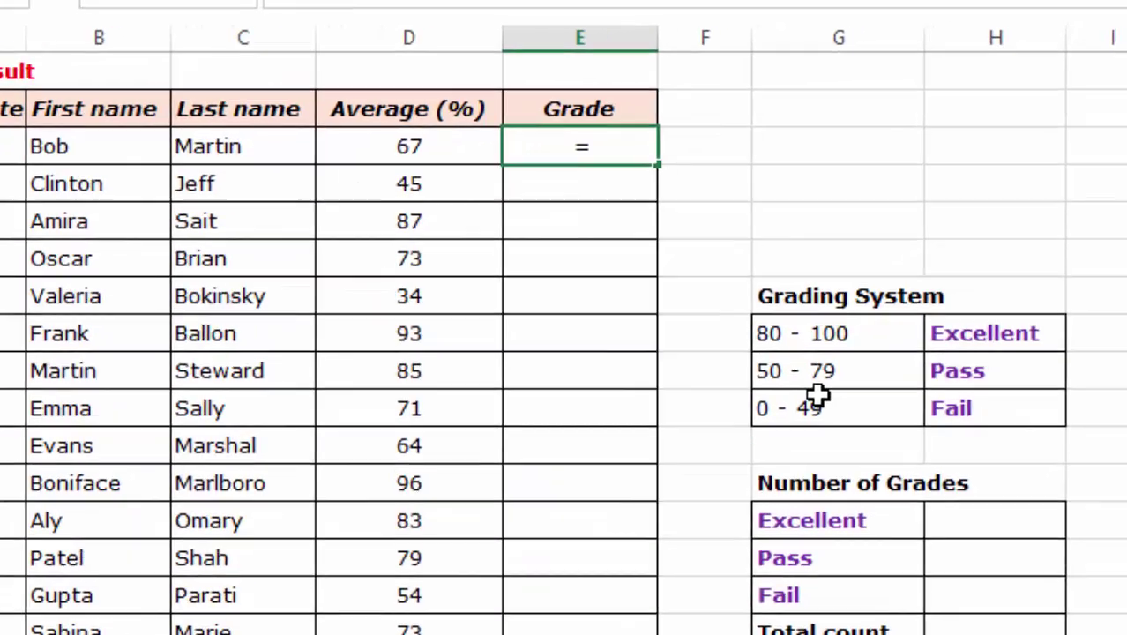
text(IF)
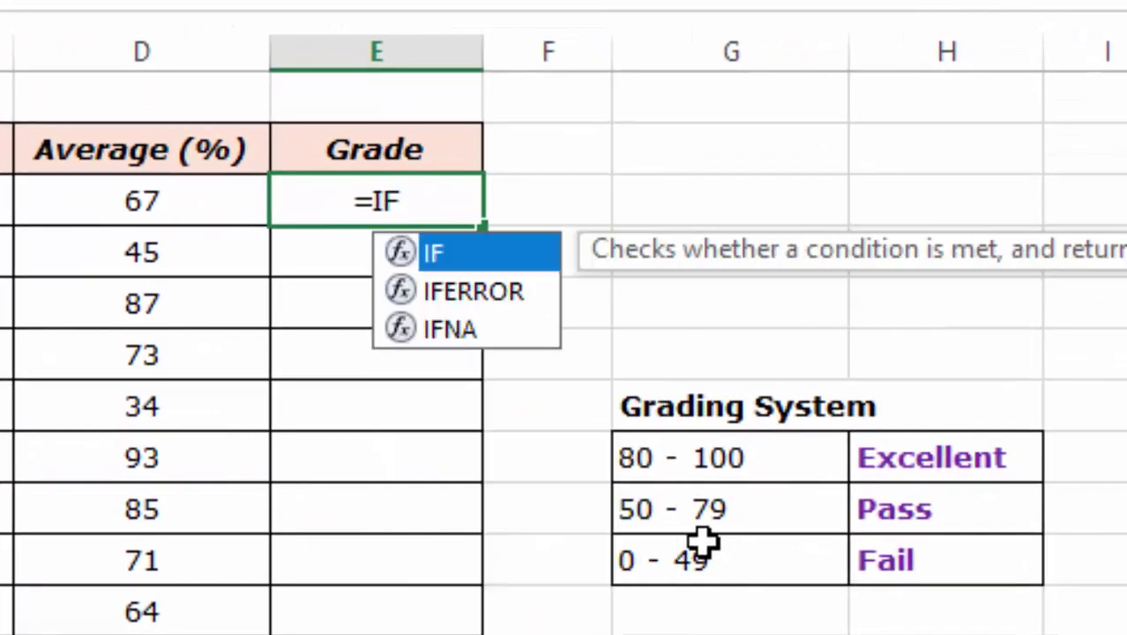
click(462, 261)
double_click(465, 256)
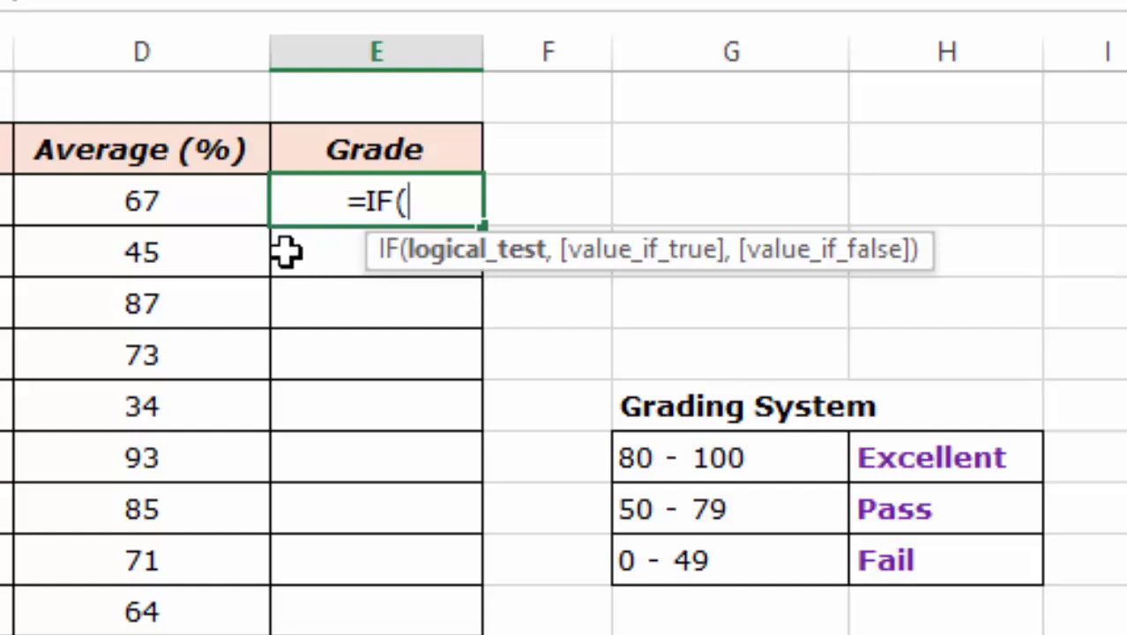
click(122, 203)
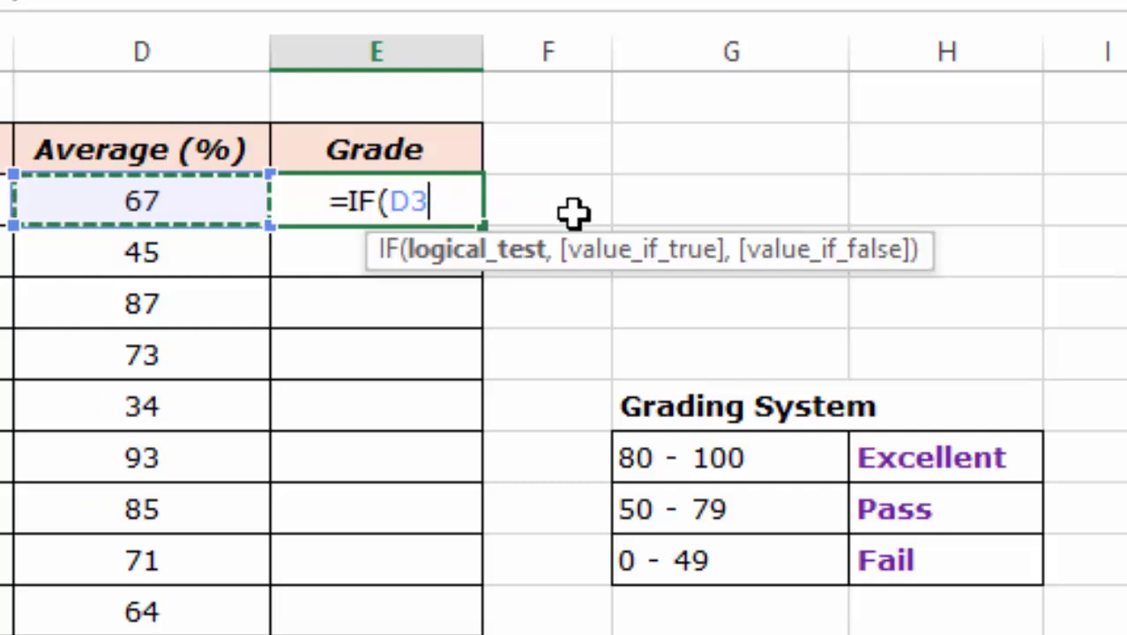
text(>=)
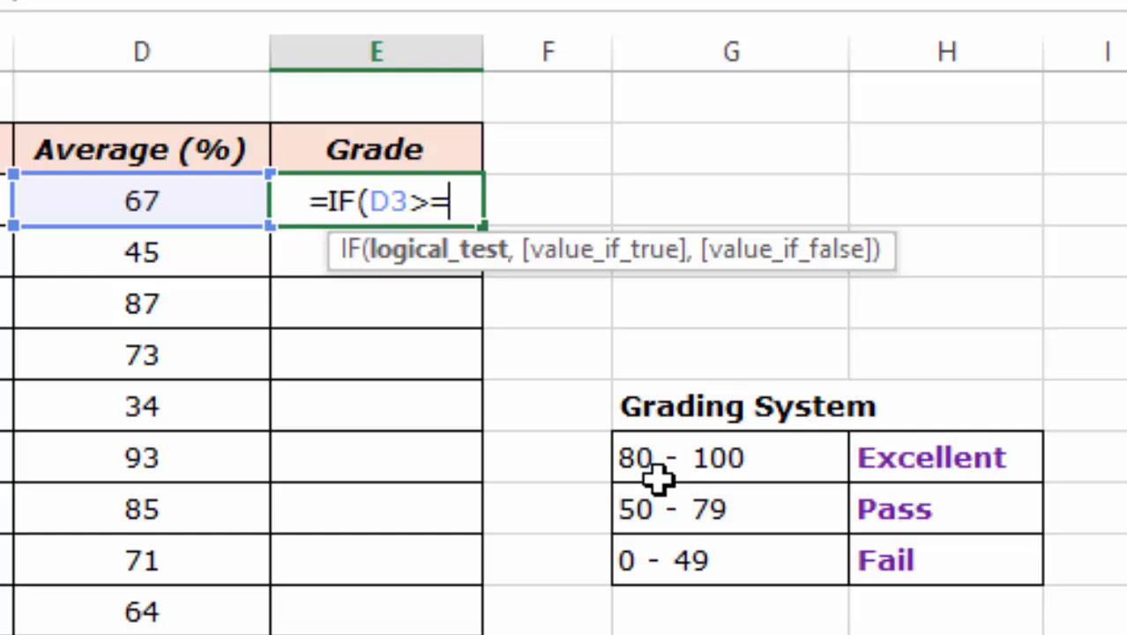
text(80)
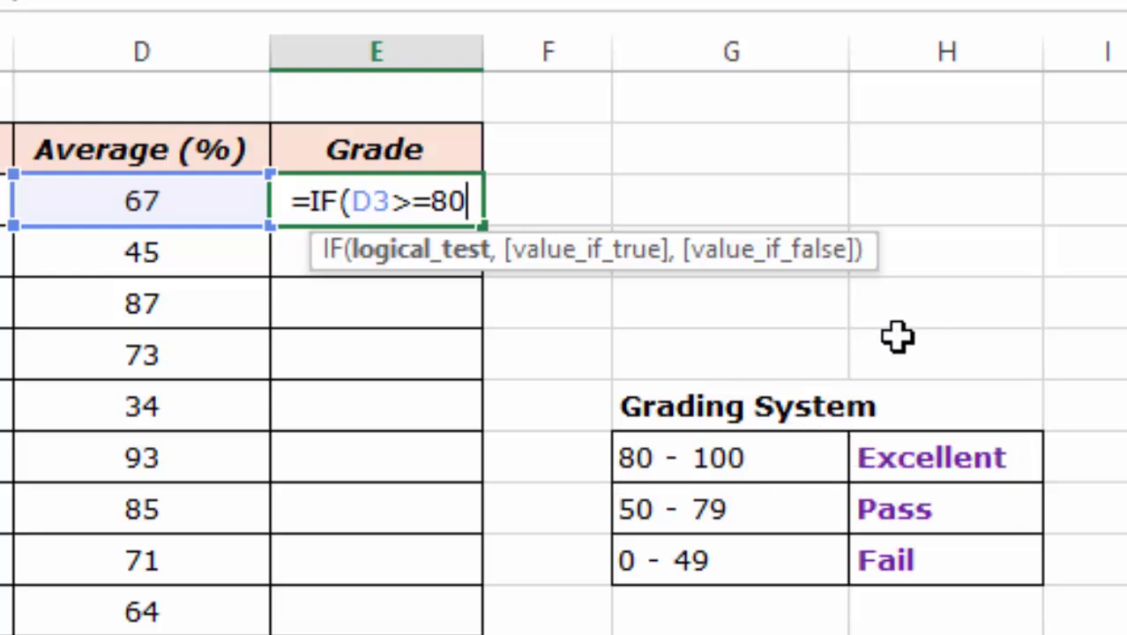
Set the IF formula's value-if-true to the Excellent cell as the absolute reference $H$8
text(,)
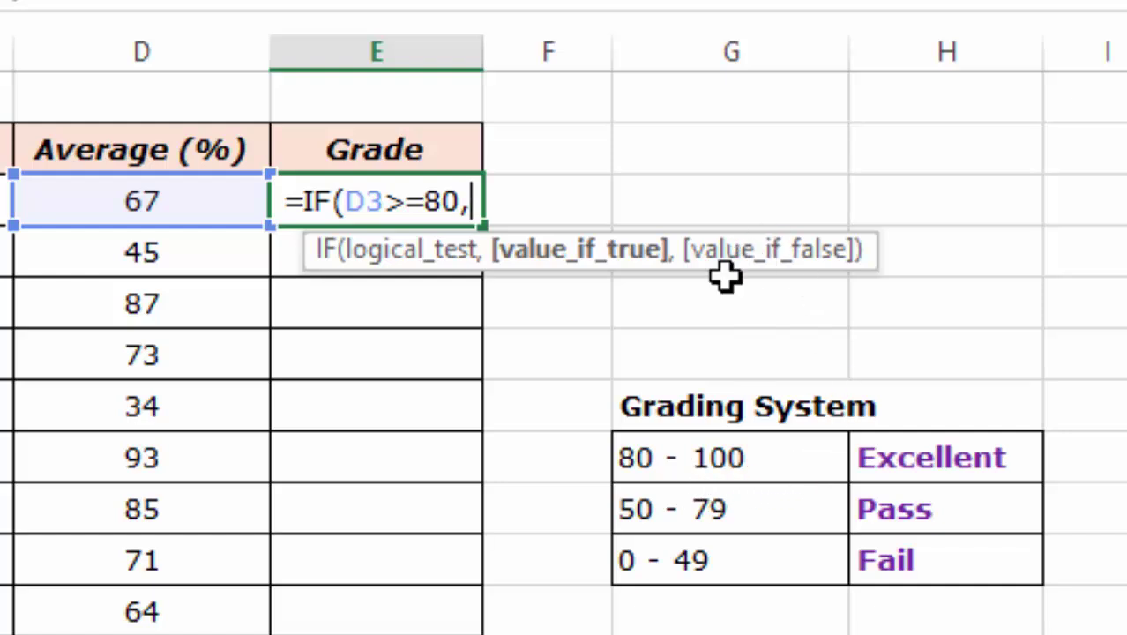
click(943, 458)
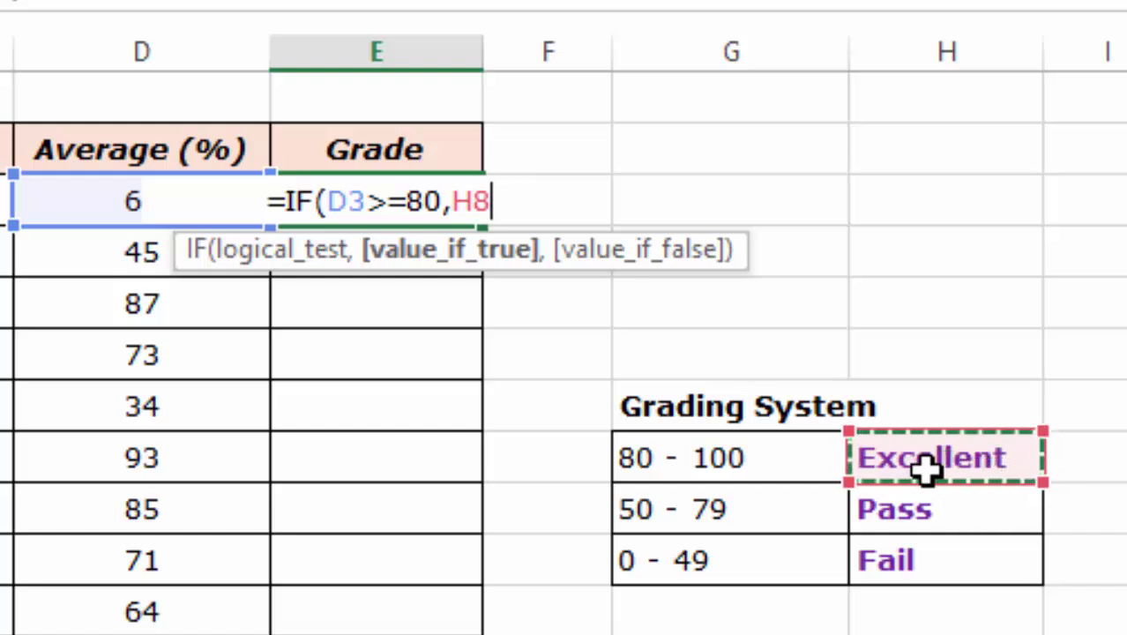
click(460, 213)
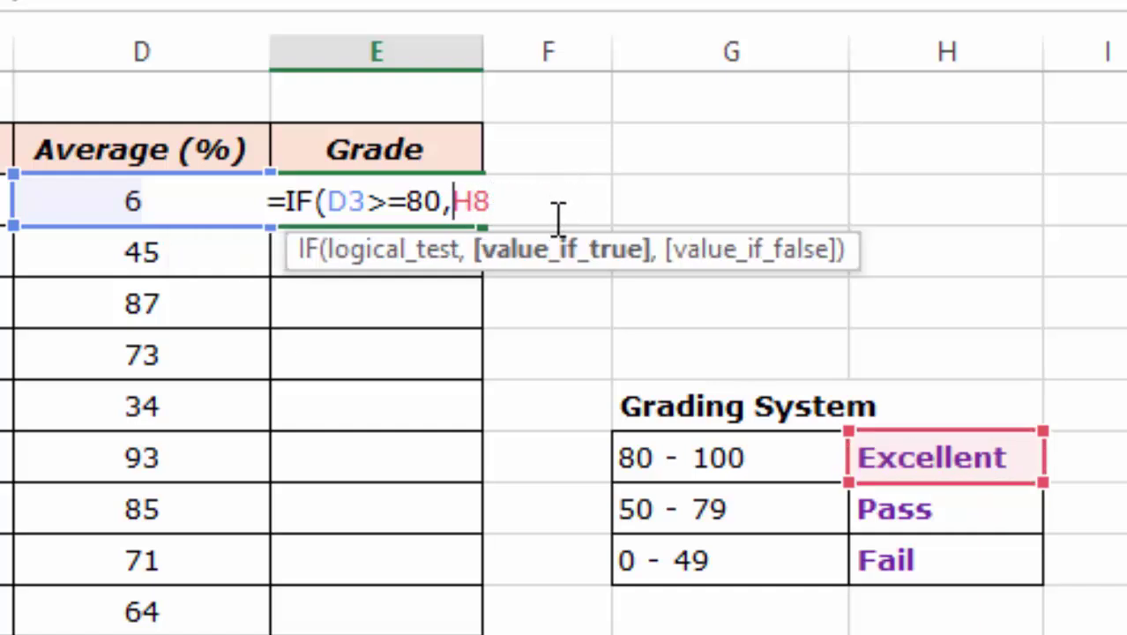
text($)
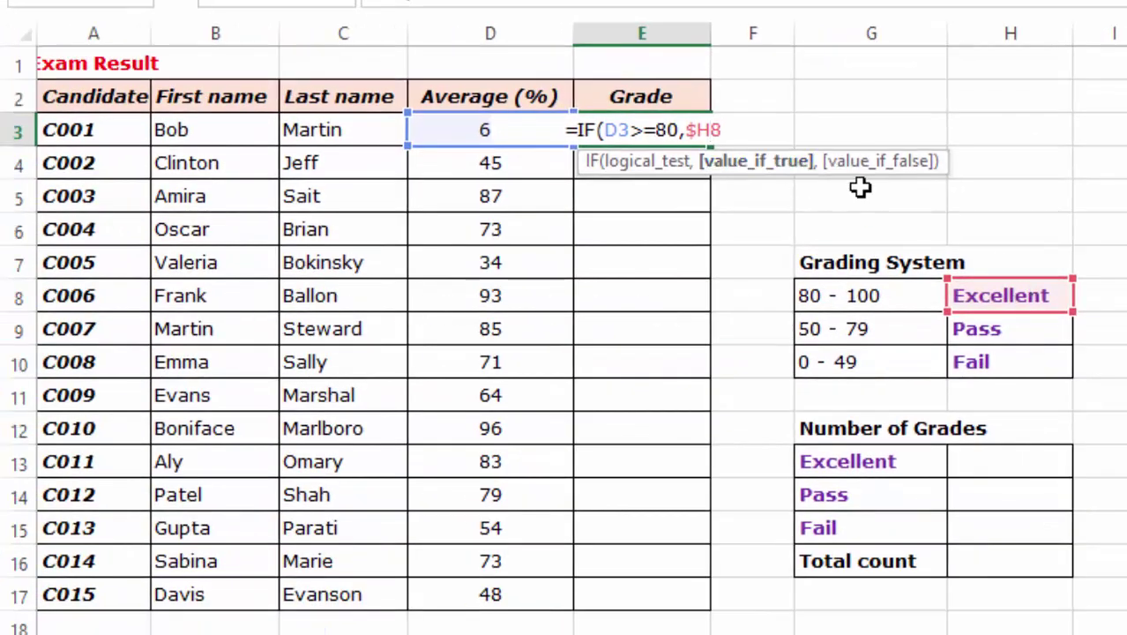
text($8,)
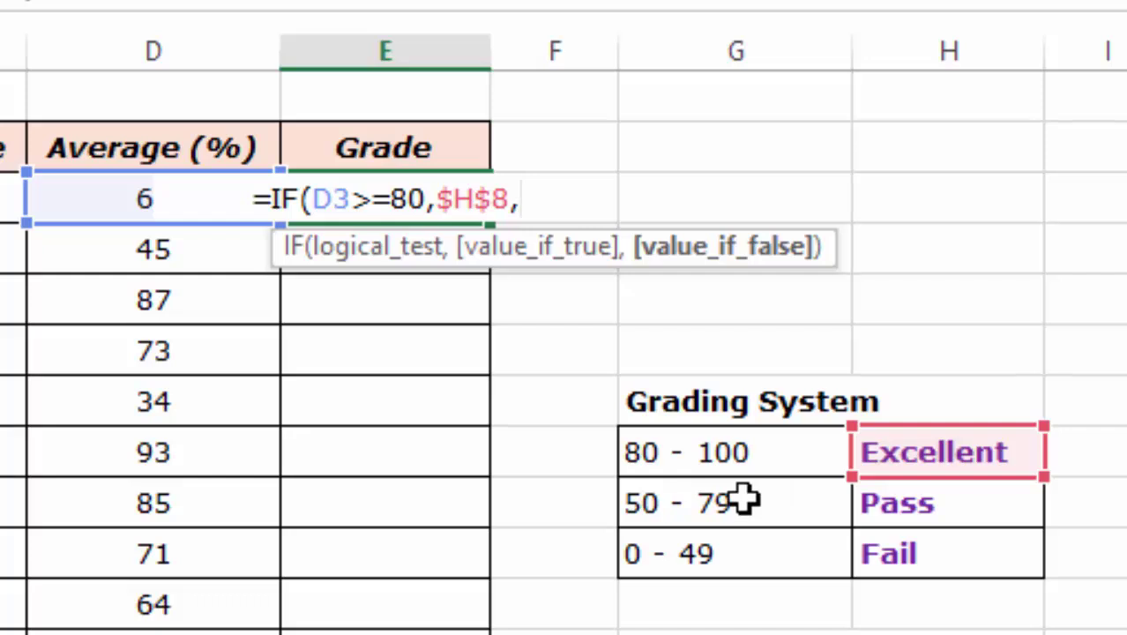
Nest a second IF as the value-if-false, testing D3>=50 and returning the Pass cell as $H$9
text(if)
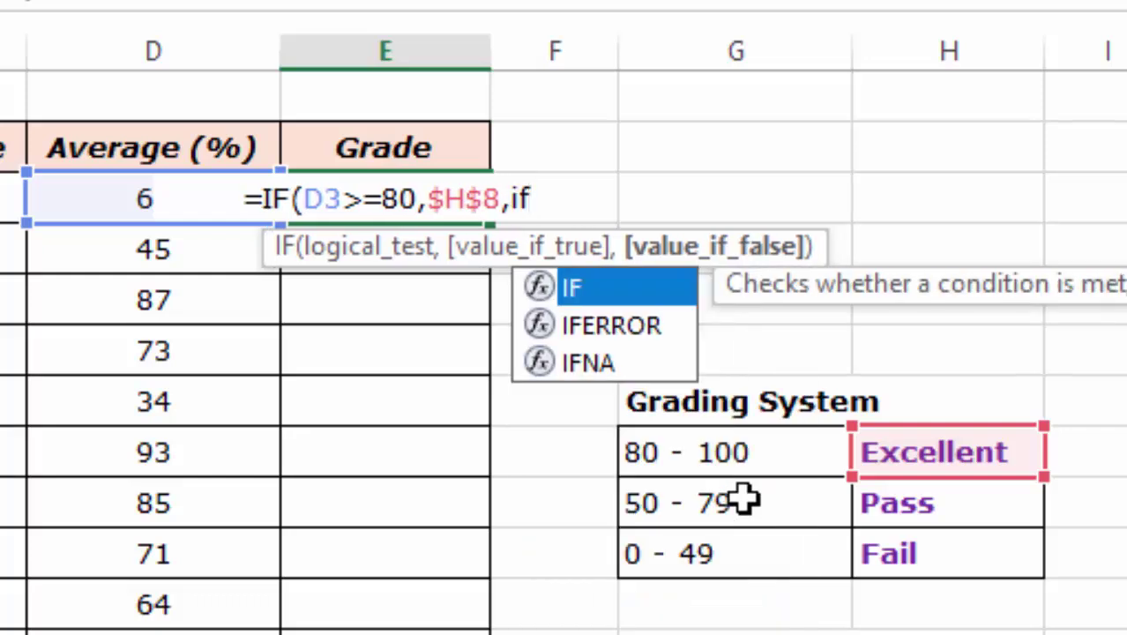
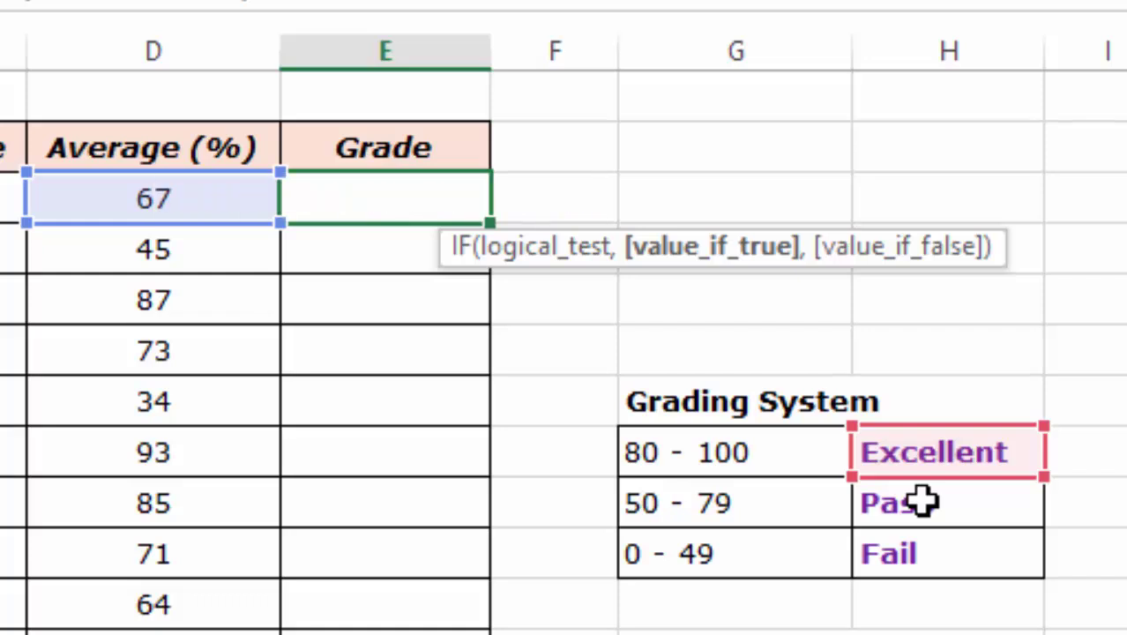
click(922, 501)
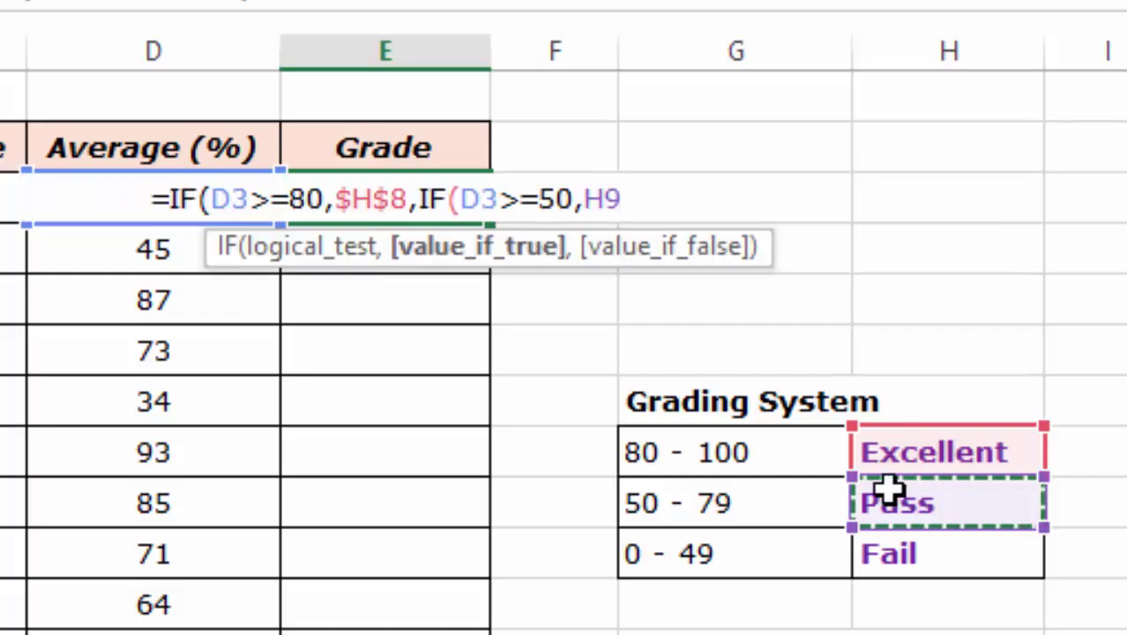
click(589, 199)
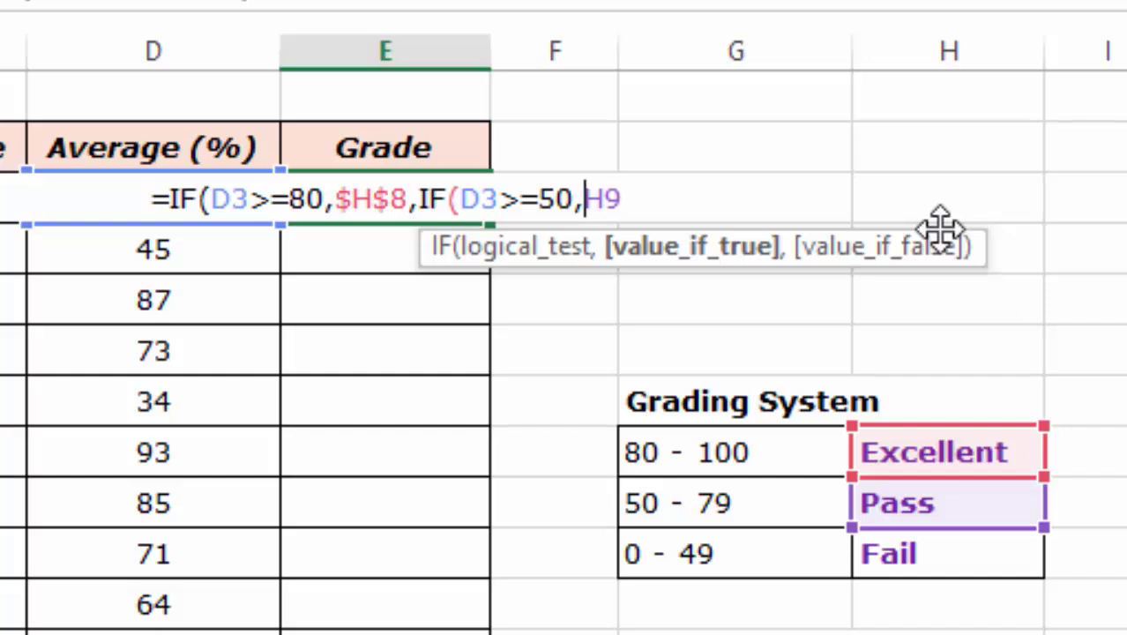
text($H)
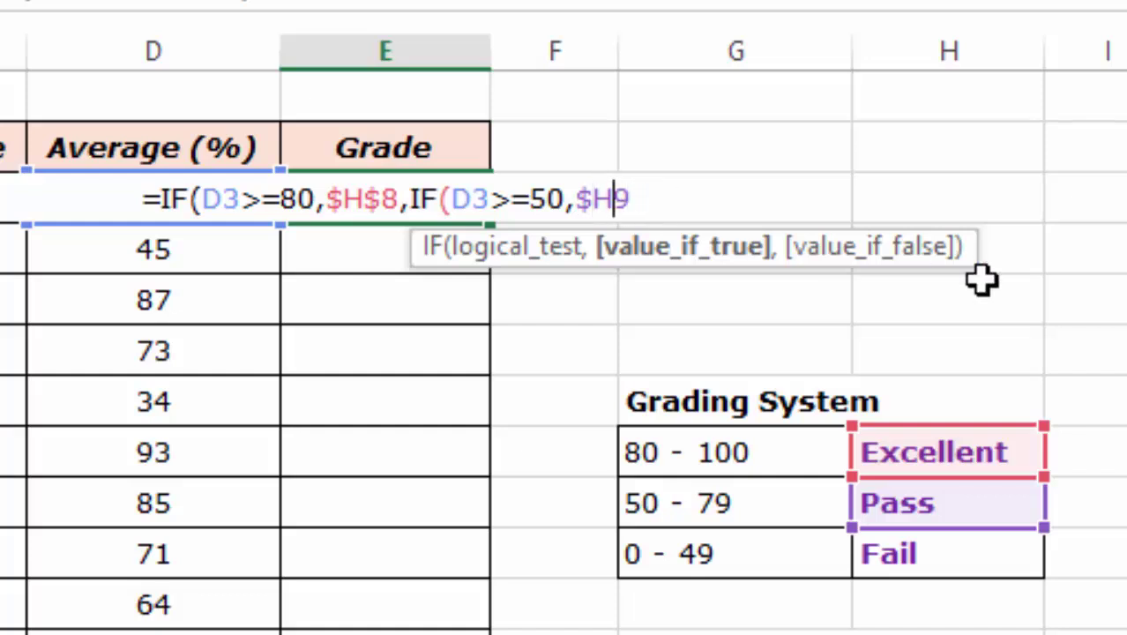
text($)
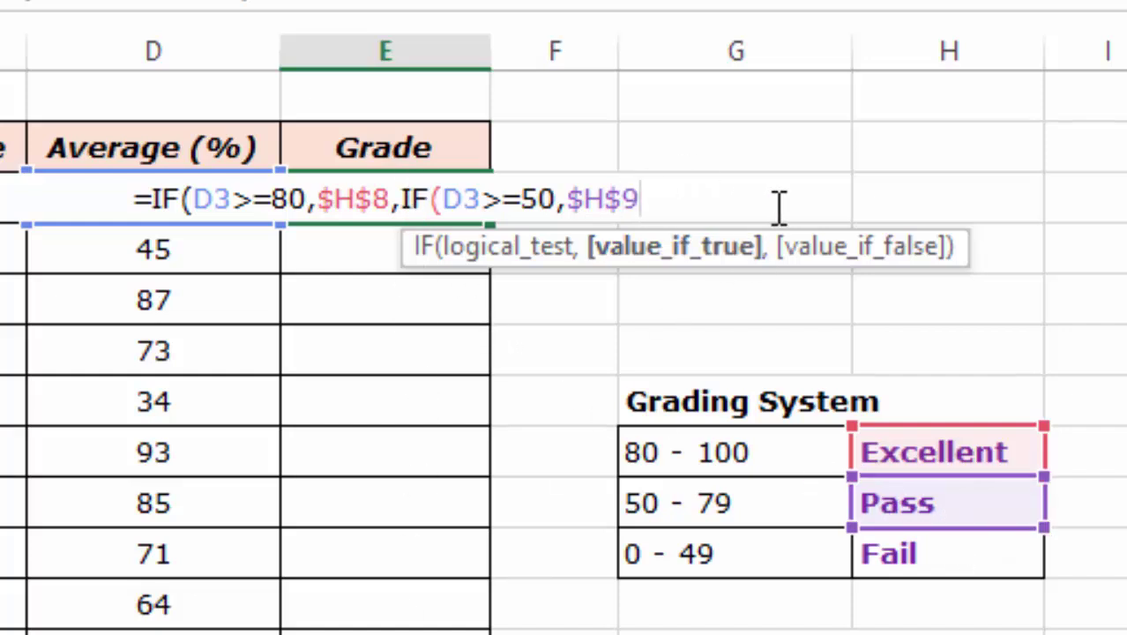
text(,)
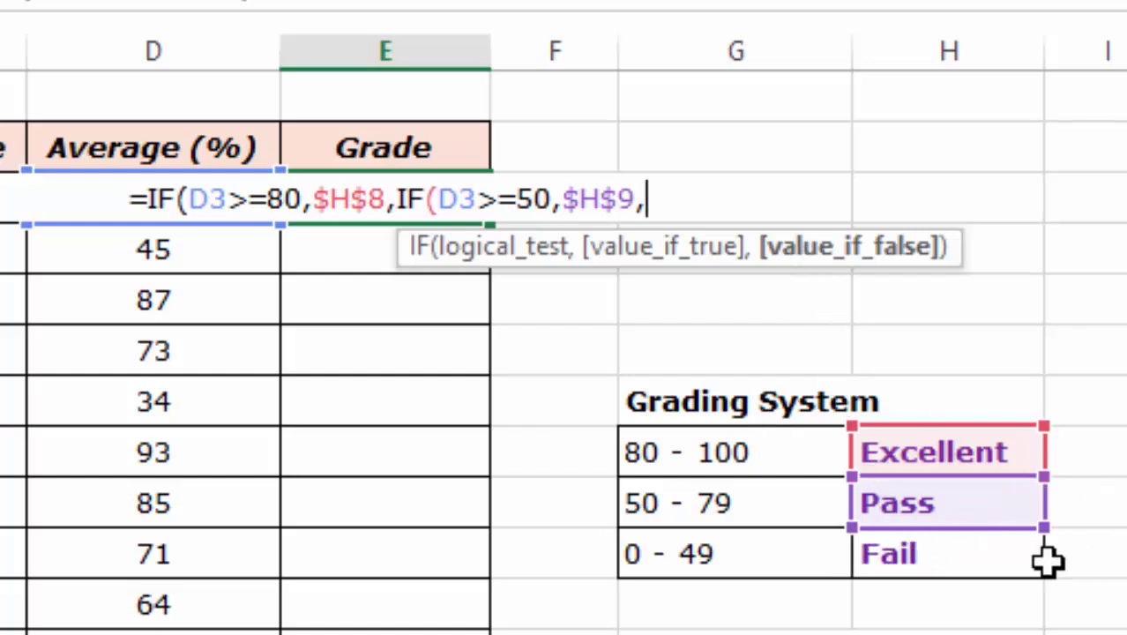
Set the nested IF's value-if-false to the Fail cell as $H$10, then close both functions and enter the formula
click(902, 555)
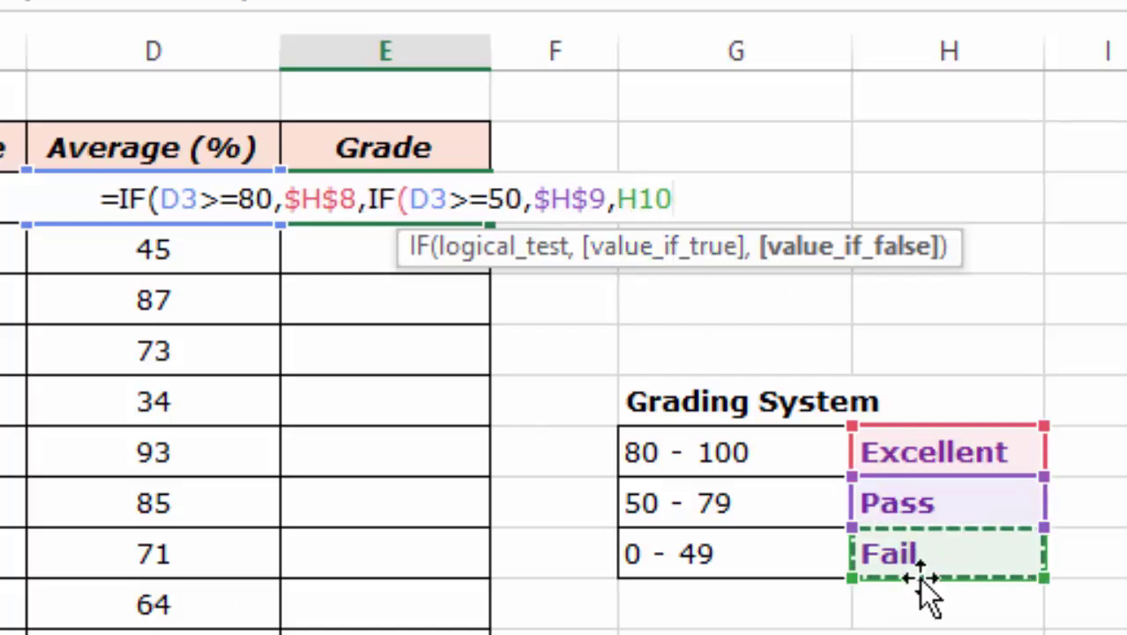
click(619, 199)
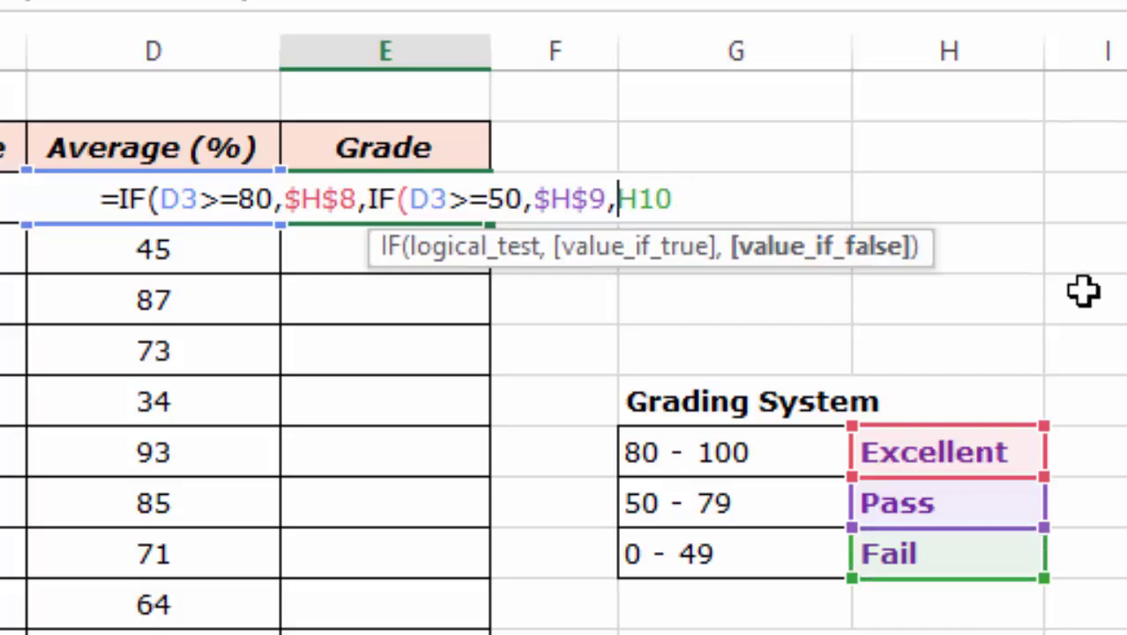
text($)
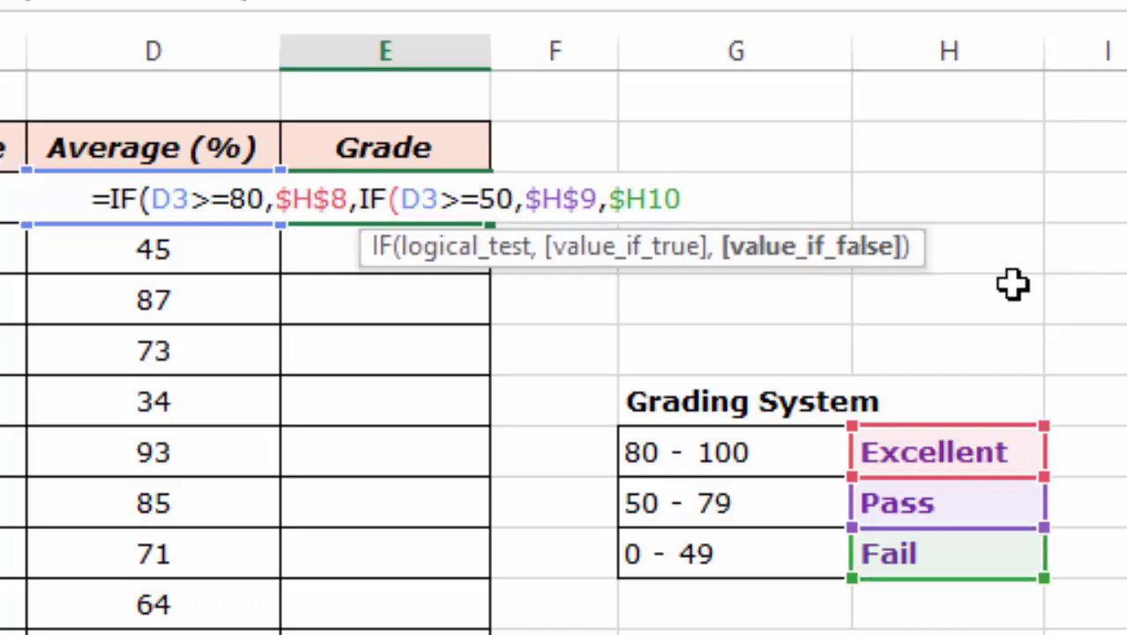
click(655, 201)
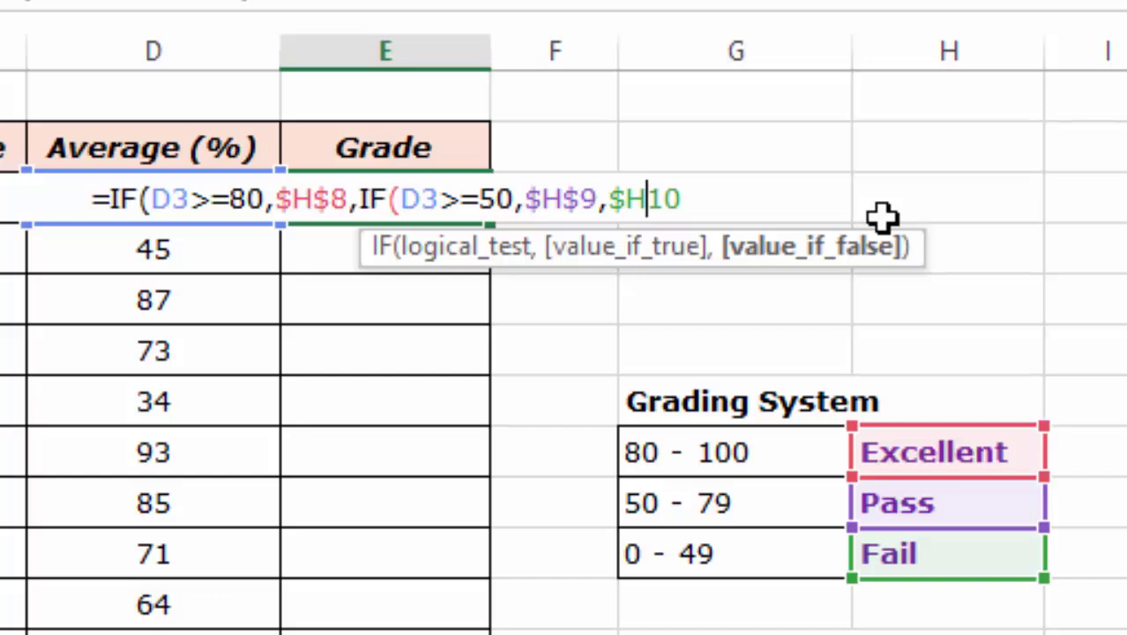
text($)
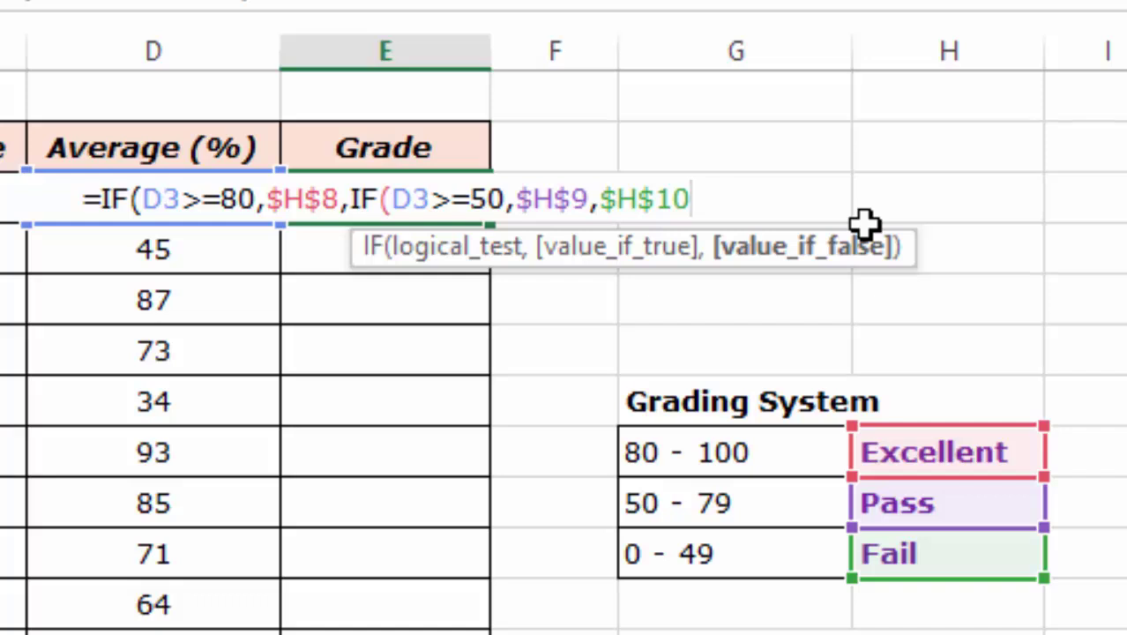
text()))
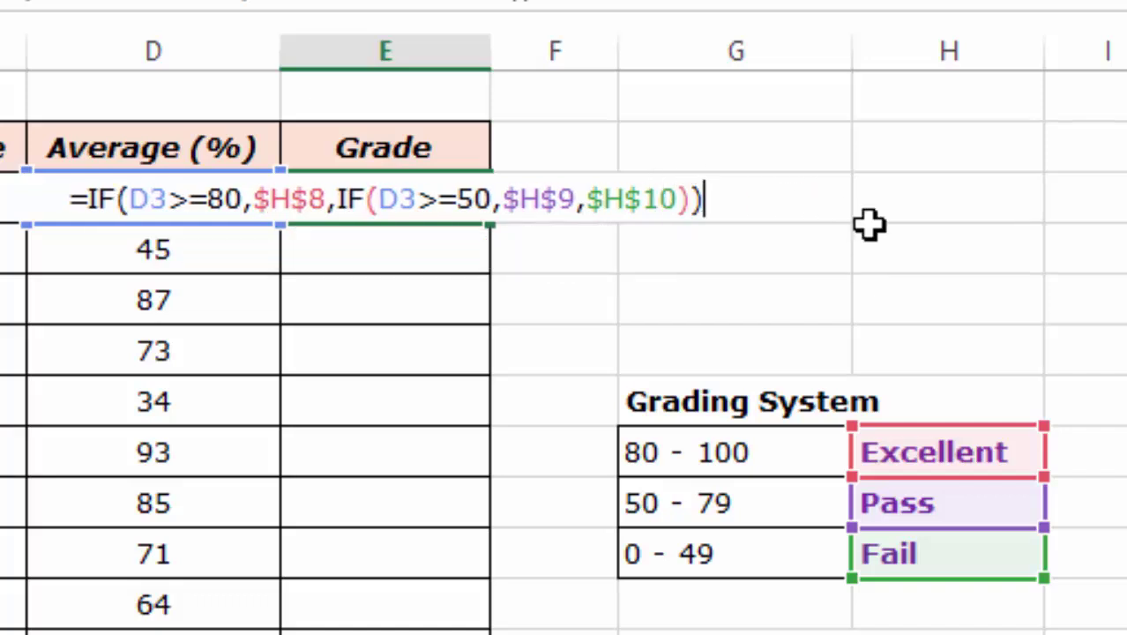
key(Return)
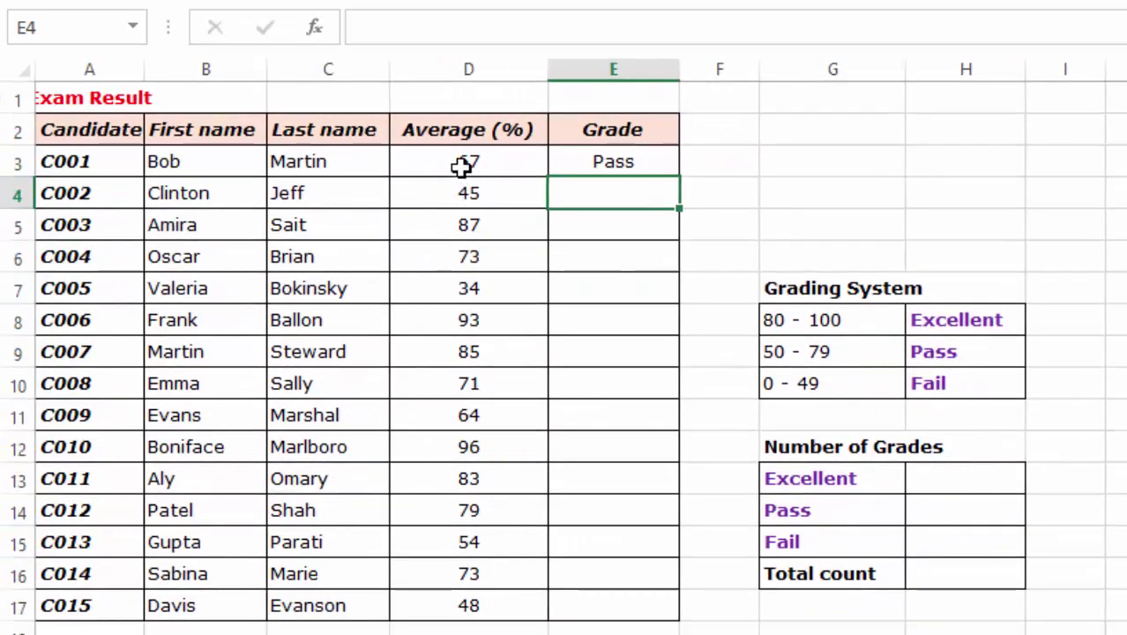
Copy the grade formula from E3 down the Grade column through E17
click(476, 167)
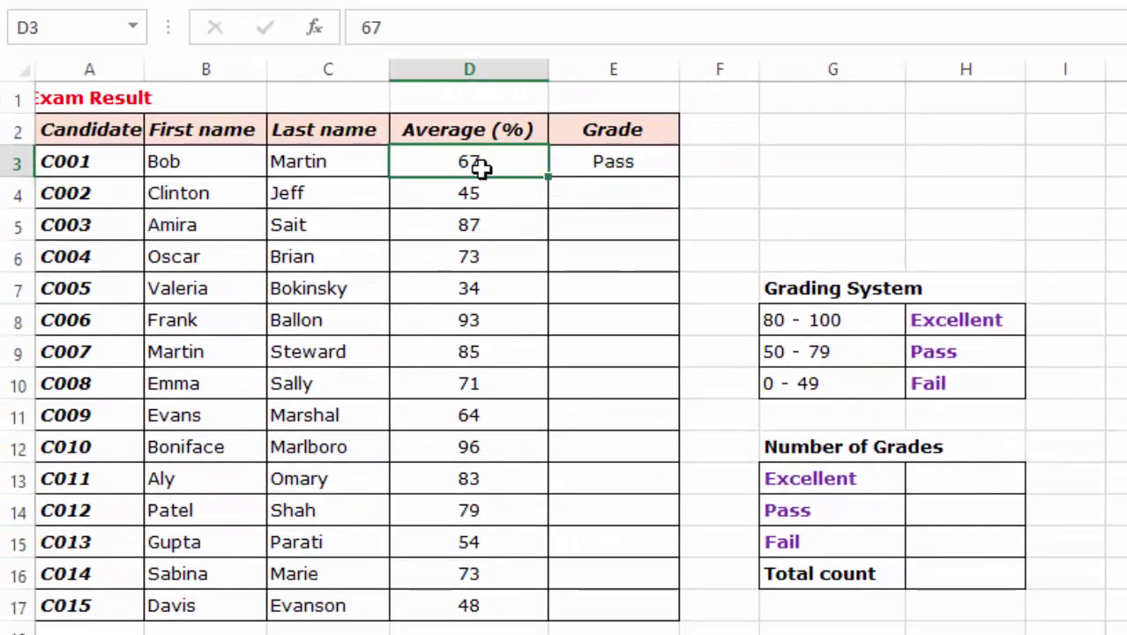
click(932, 352)
click(872, 355)
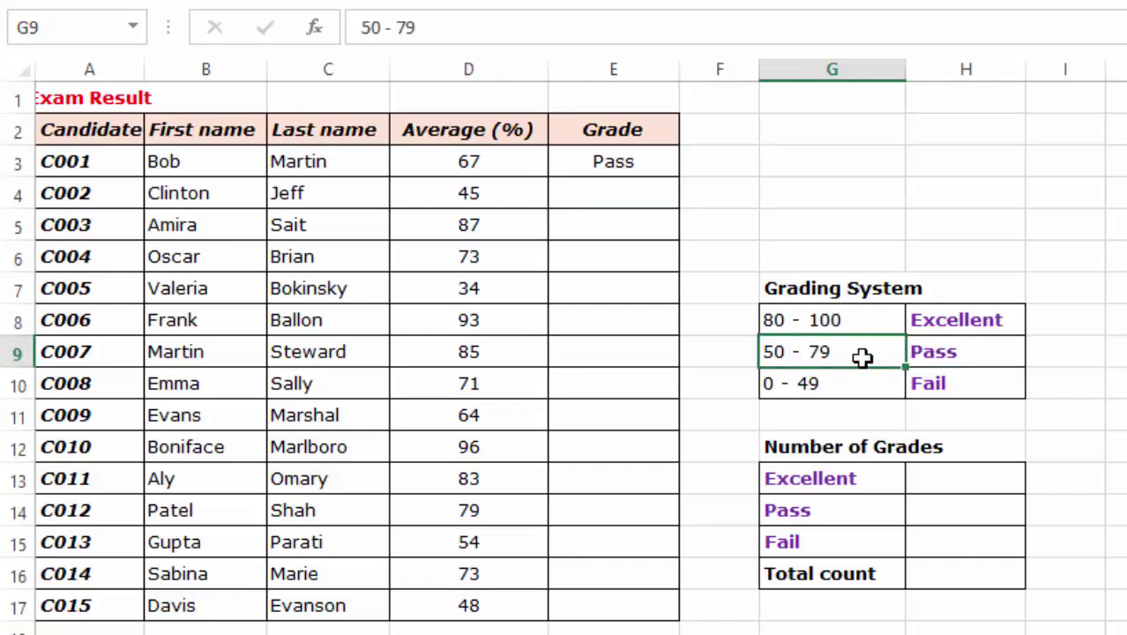
click(612, 162)
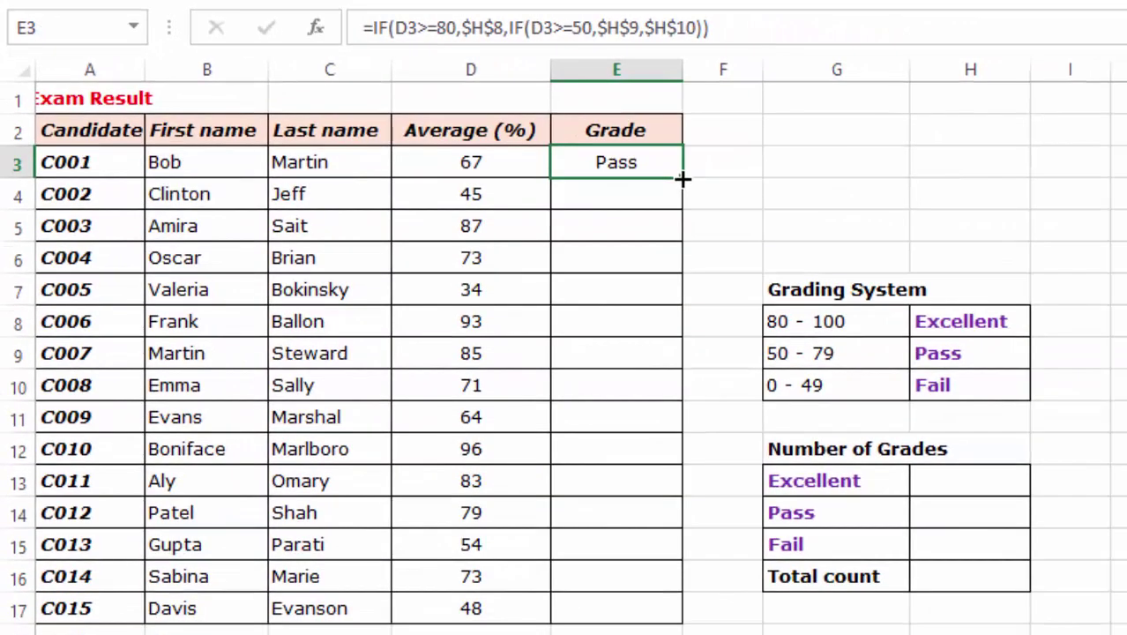
drag(684, 179, 668, 621)
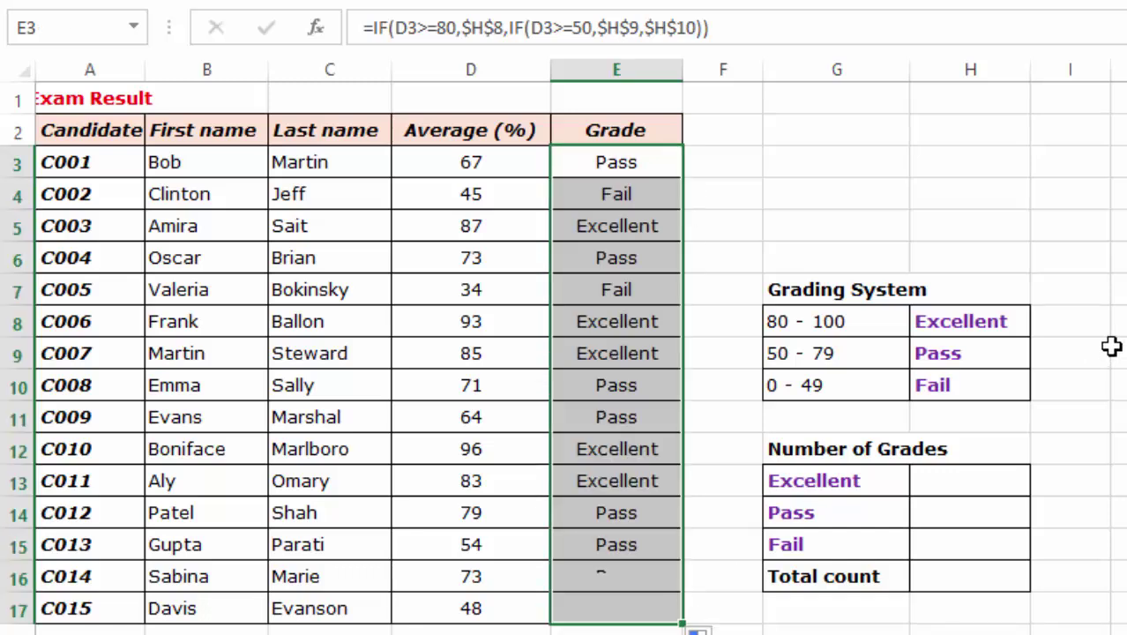
click(819, 155)
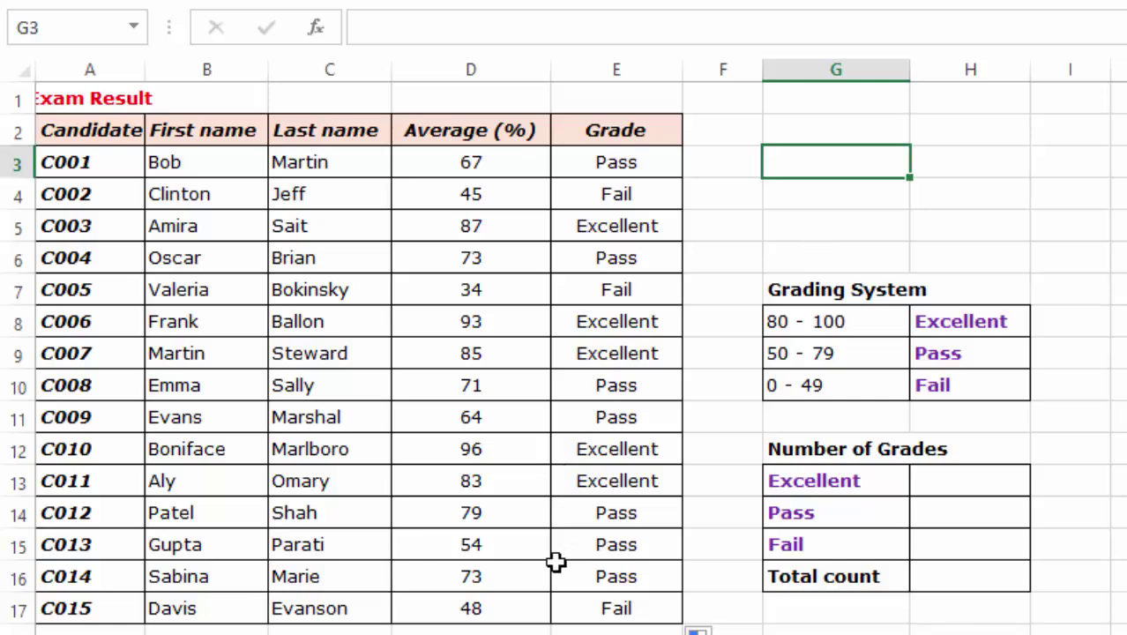
Examine the filled grades and their formulas in several Grade column cells down to E17
click(598, 609)
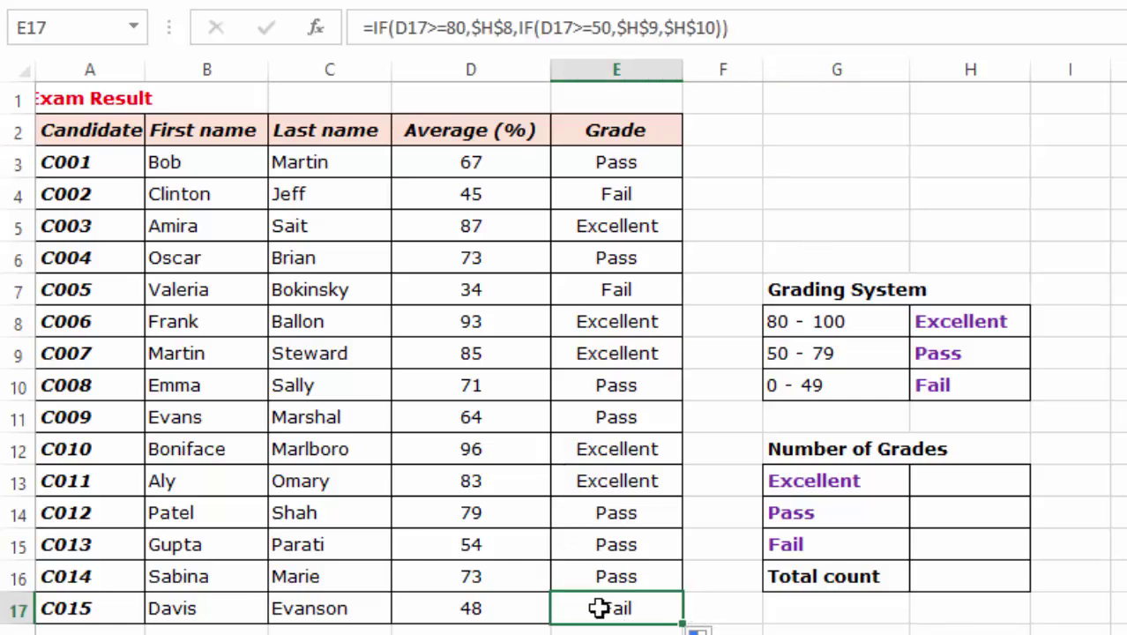
click(629, 386)
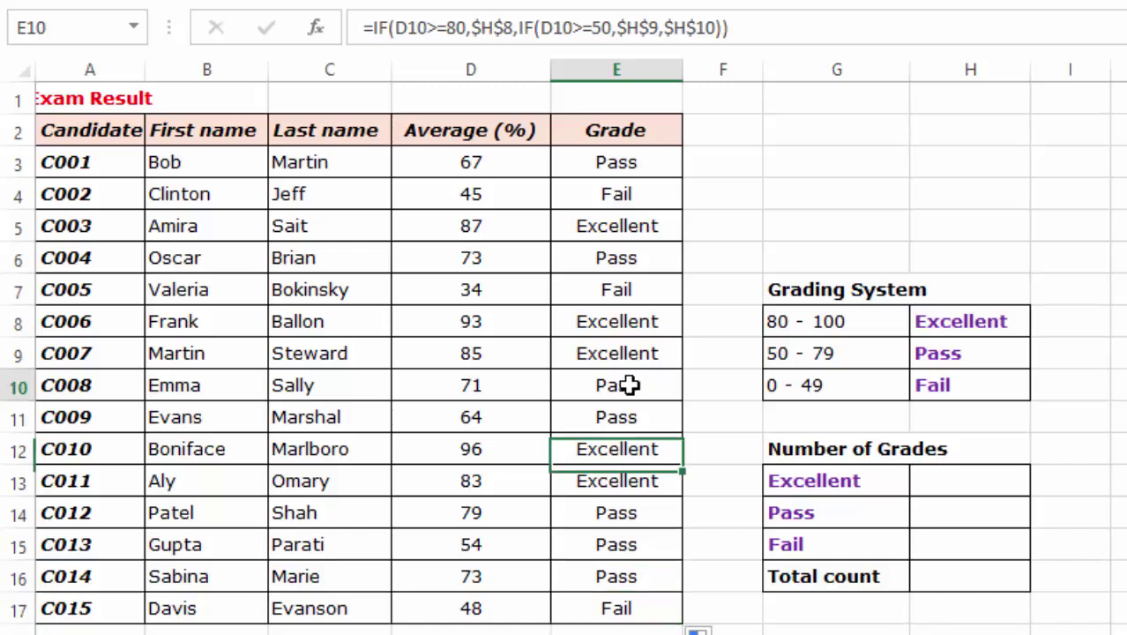
click(609, 348)
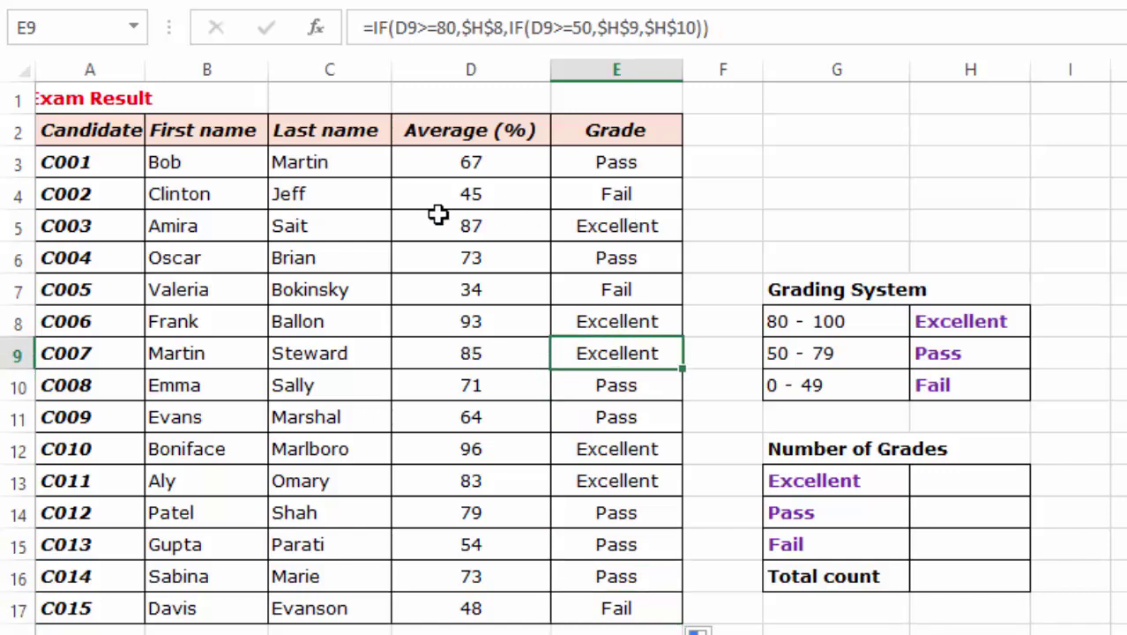
click(589, 224)
click(1013, 124)
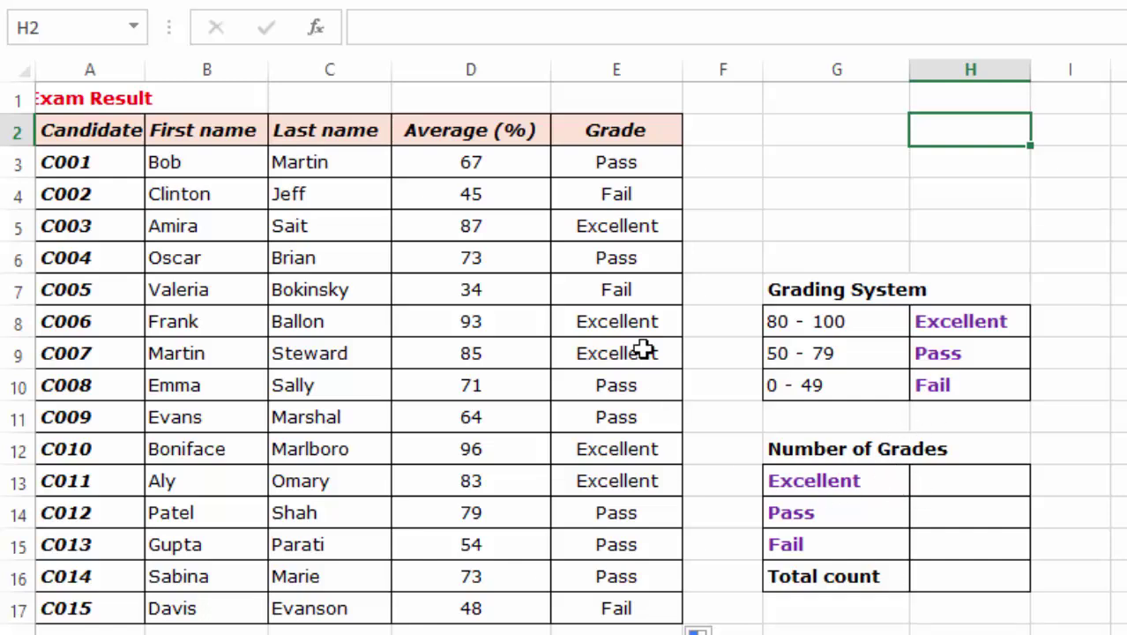
click(624, 323)
click(629, 352)
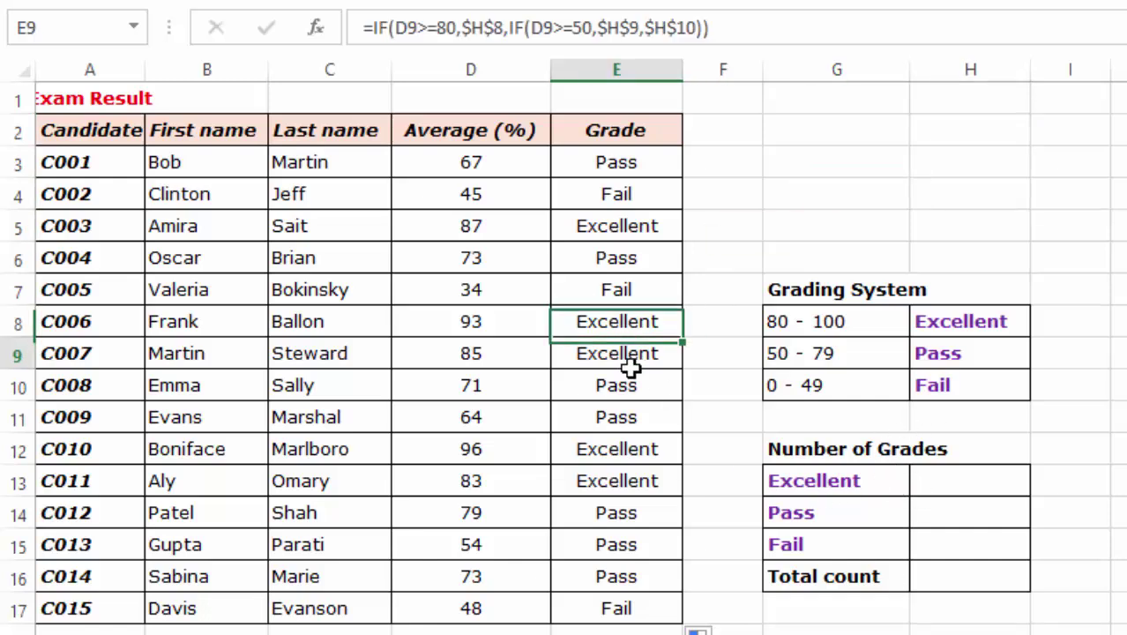
click(614, 416)
click(624, 605)
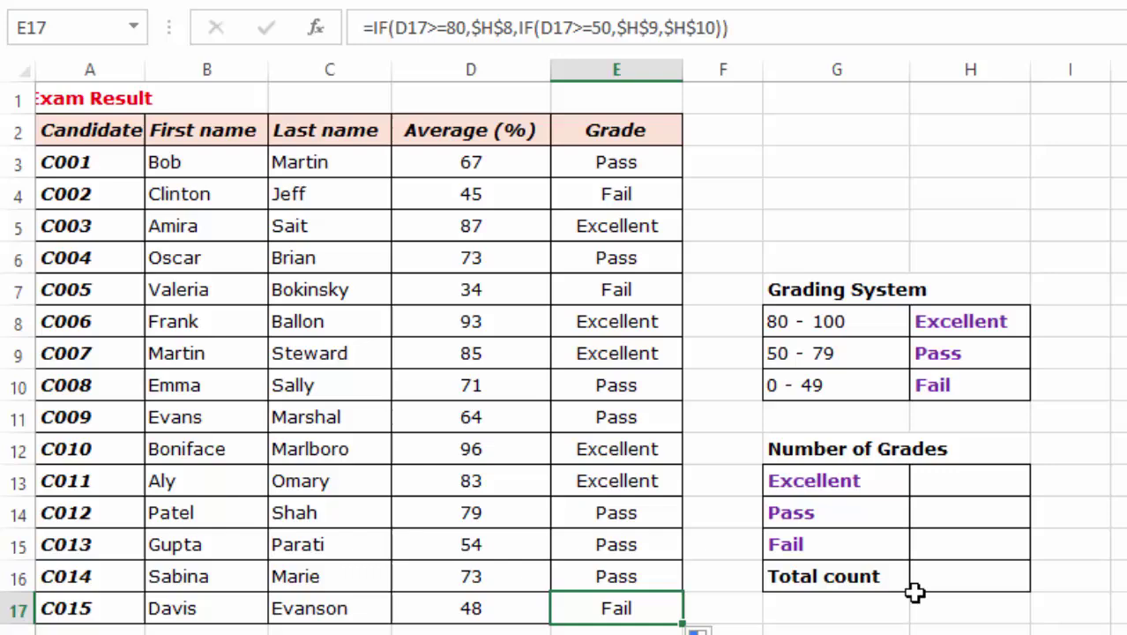
Count the Excellent grades in H13 with a COUNTIF over E3:E17, using G13 as the criteria
double_click(927, 478)
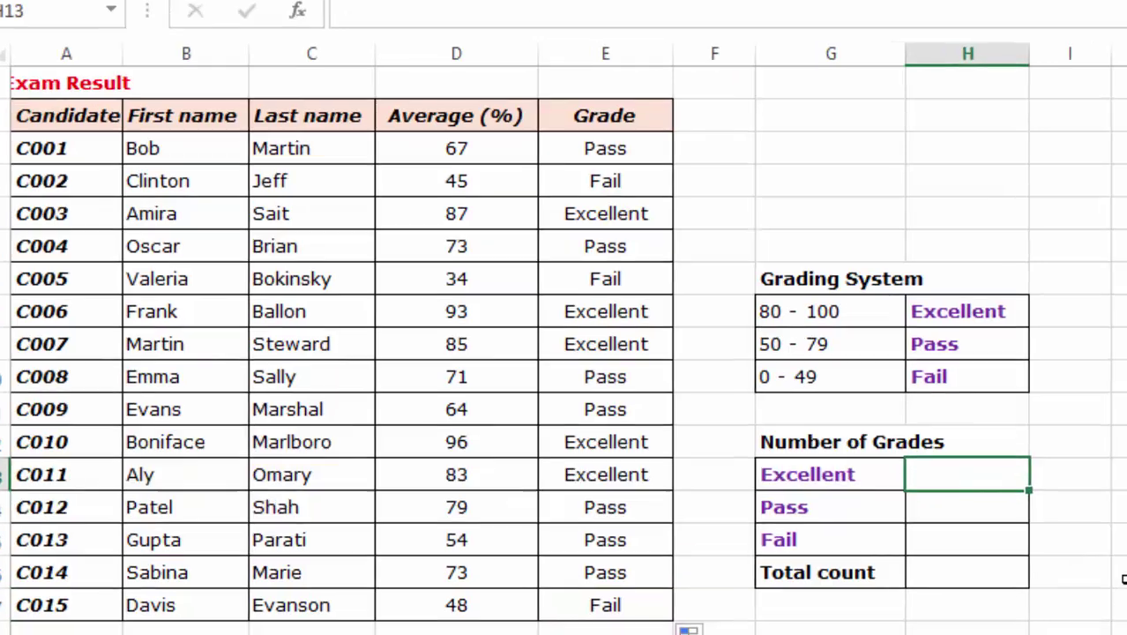
text(=)
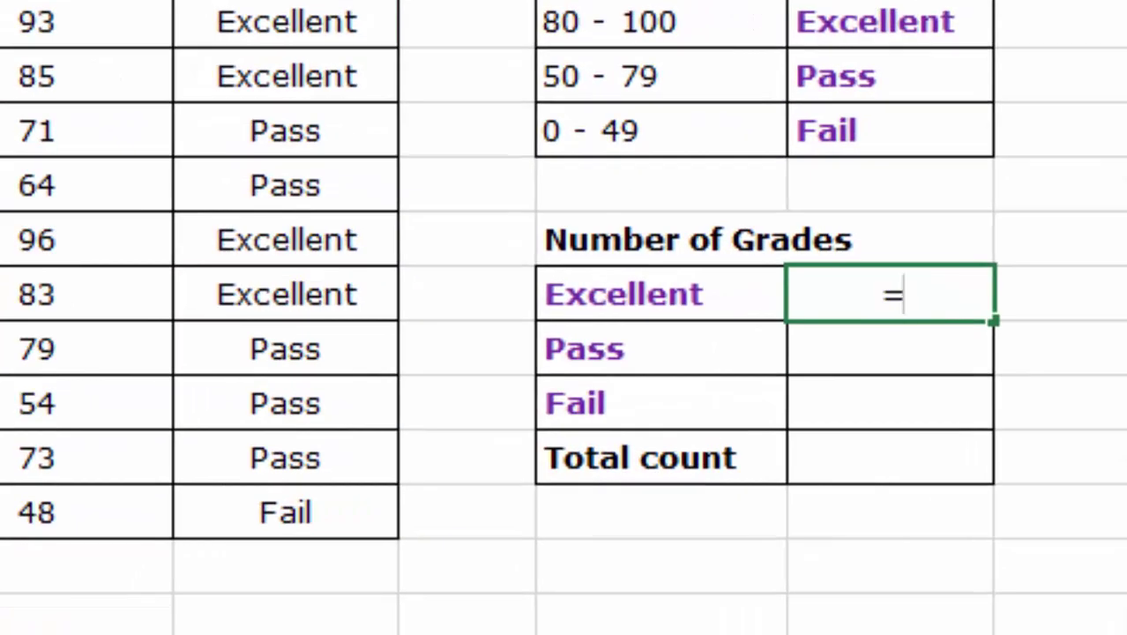
text(count)
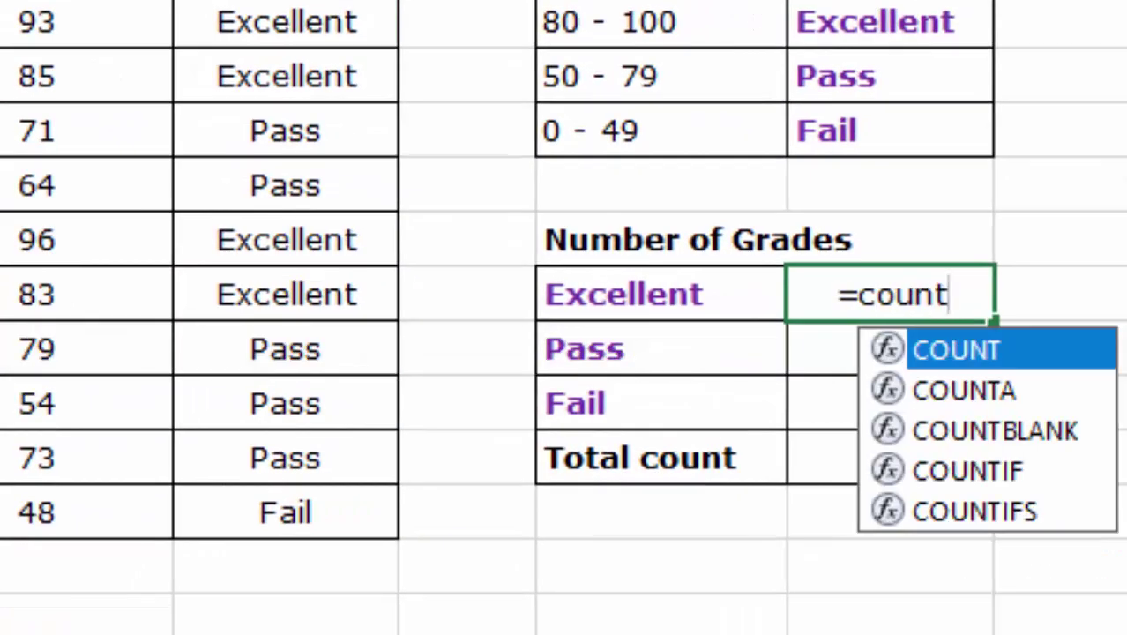
text(if)
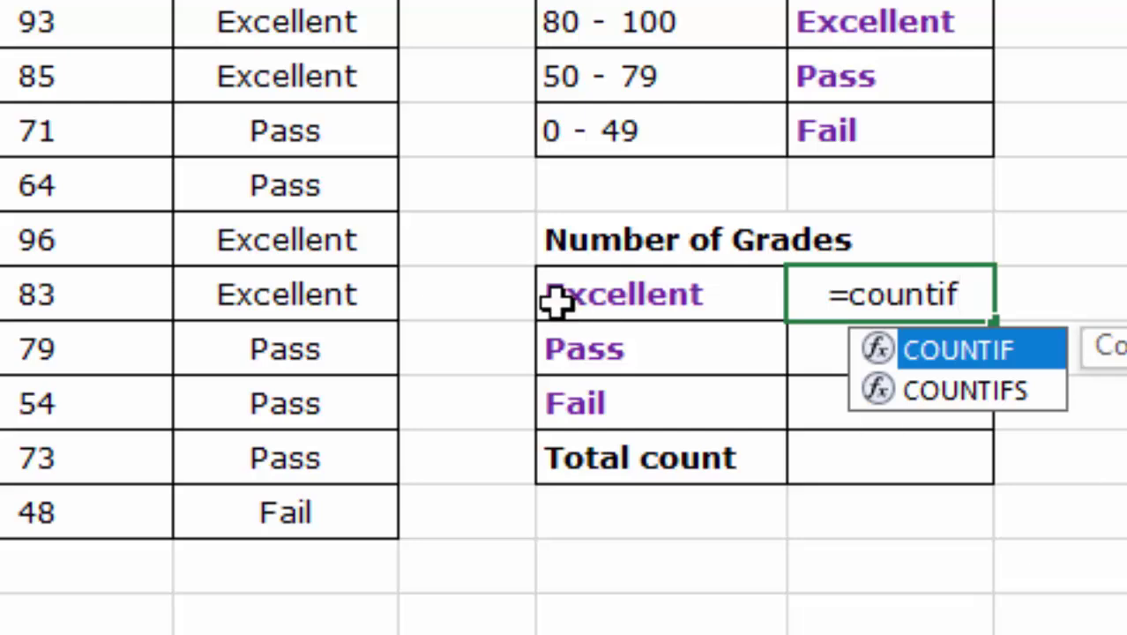
double_click(966, 356)
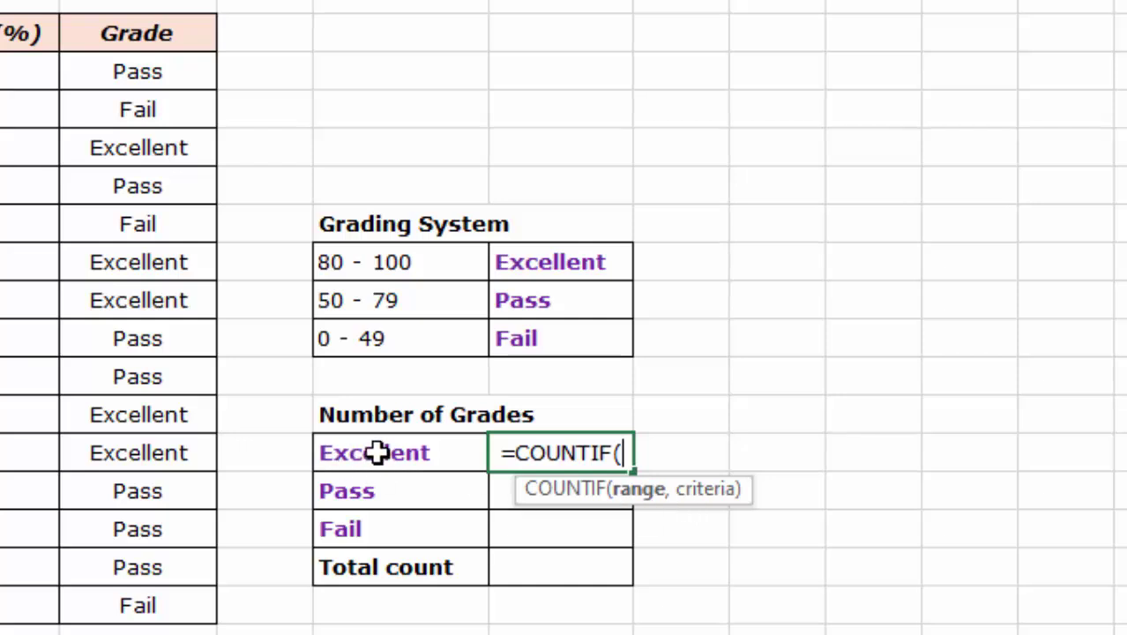
drag(130, 71, 177, 594)
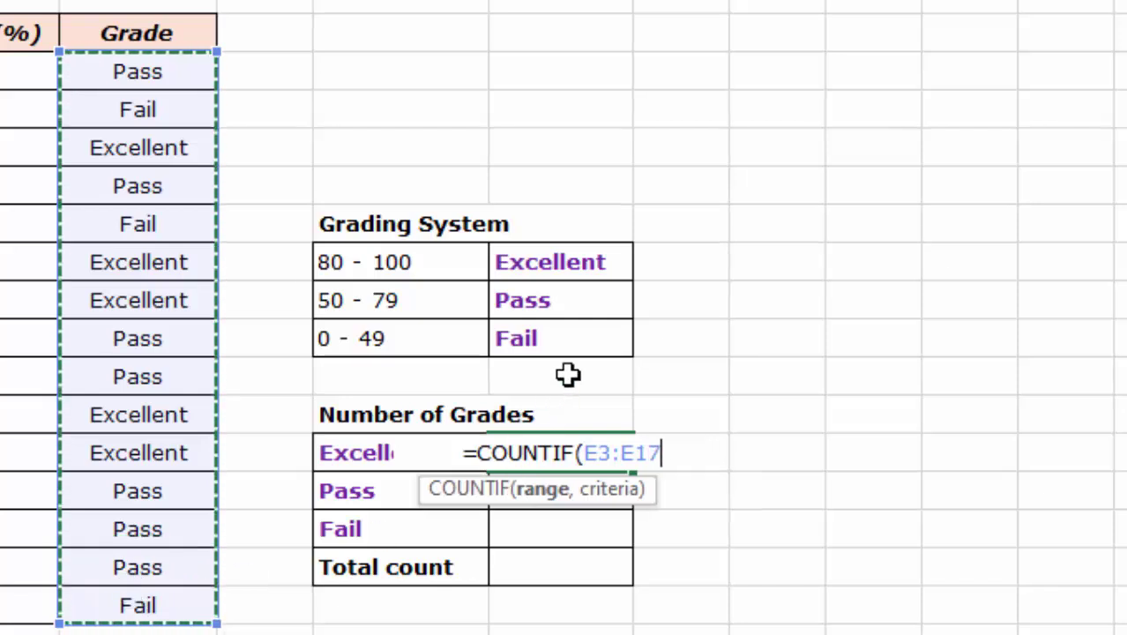
text(,)
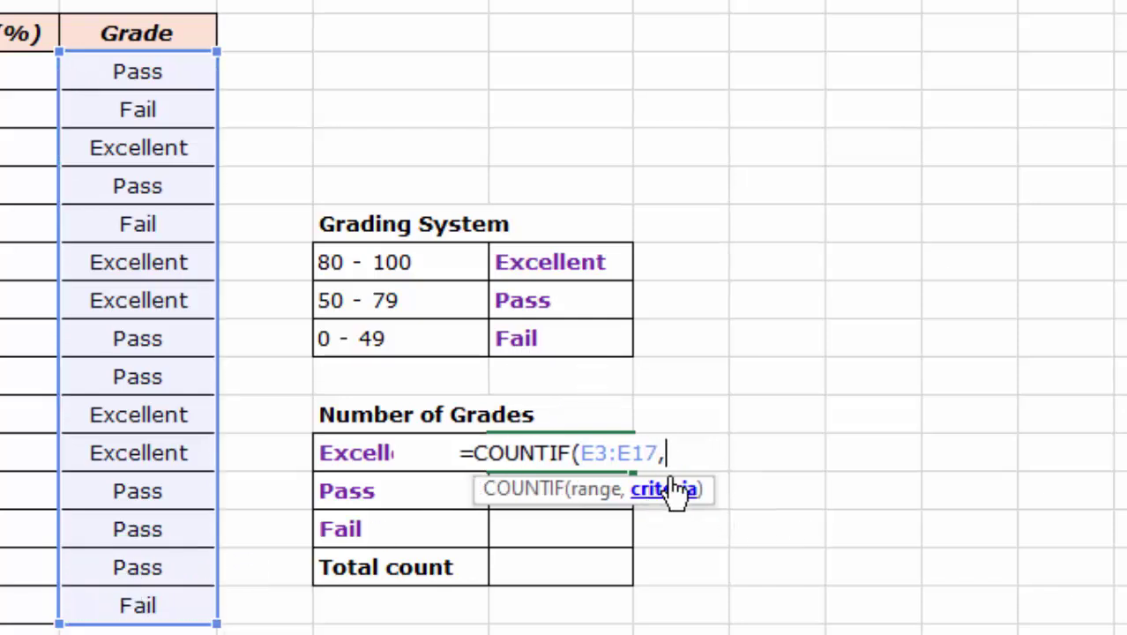
click(332, 451)
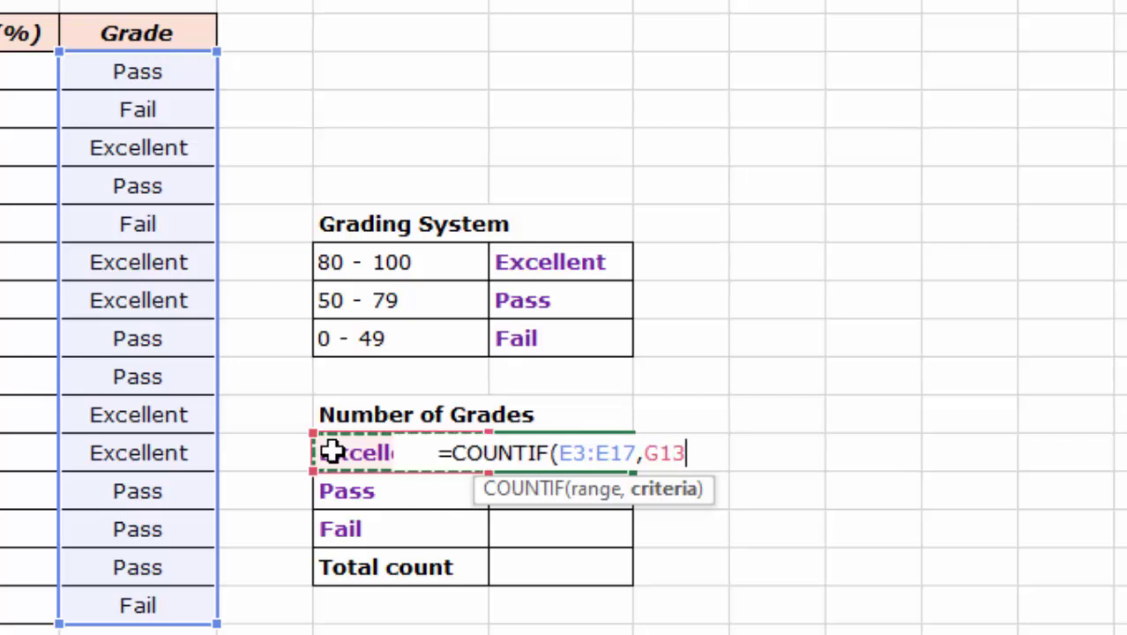
text())
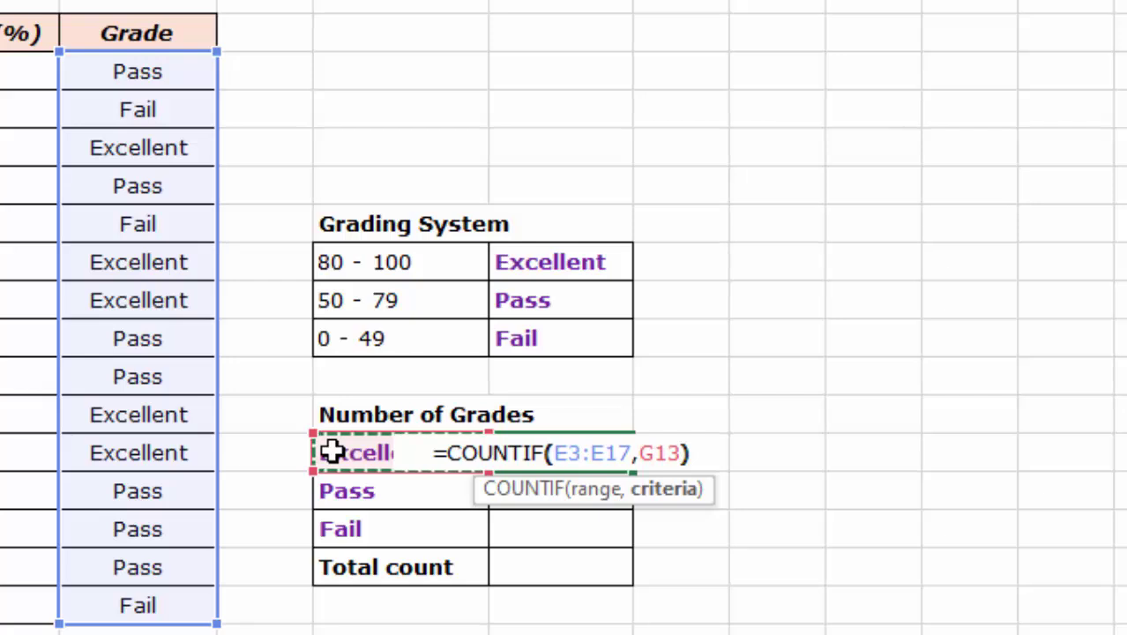
key(Return)
key(Return)
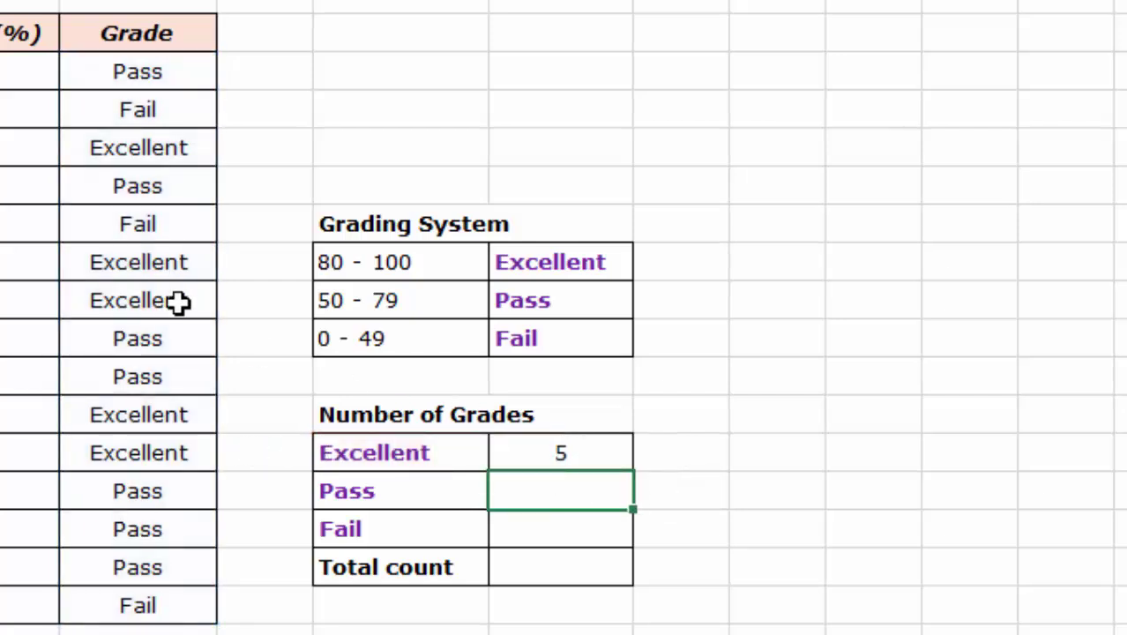
Check the Excellent count in H13 against the individual Excellent entries in the Grade column
click(526, 451)
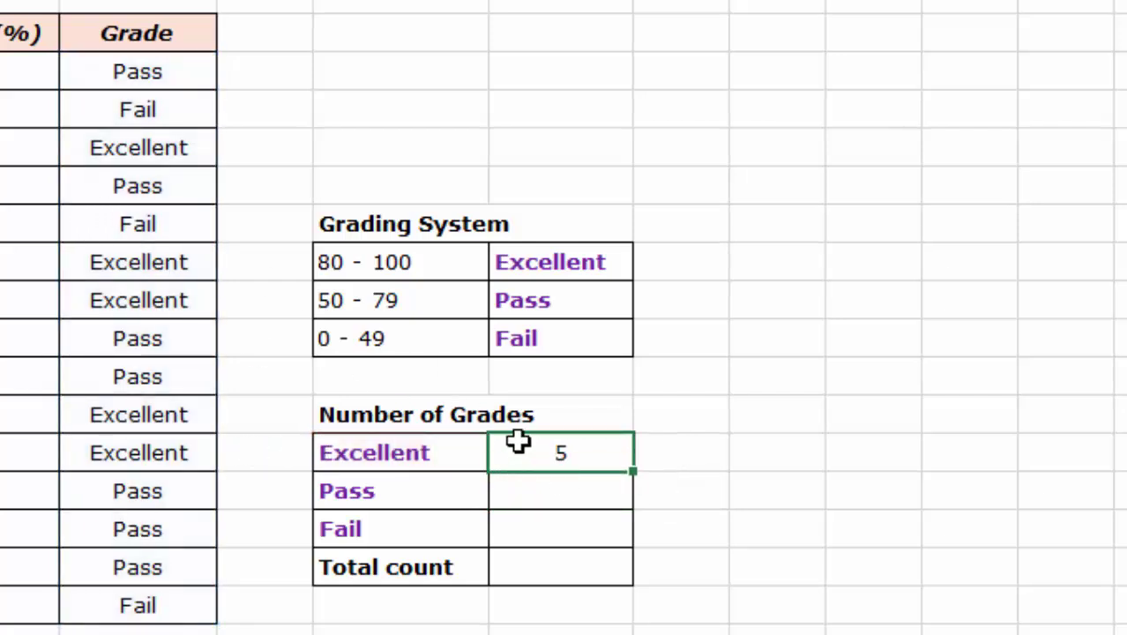
click(141, 147)
click(144, 265)
click(137, 298)
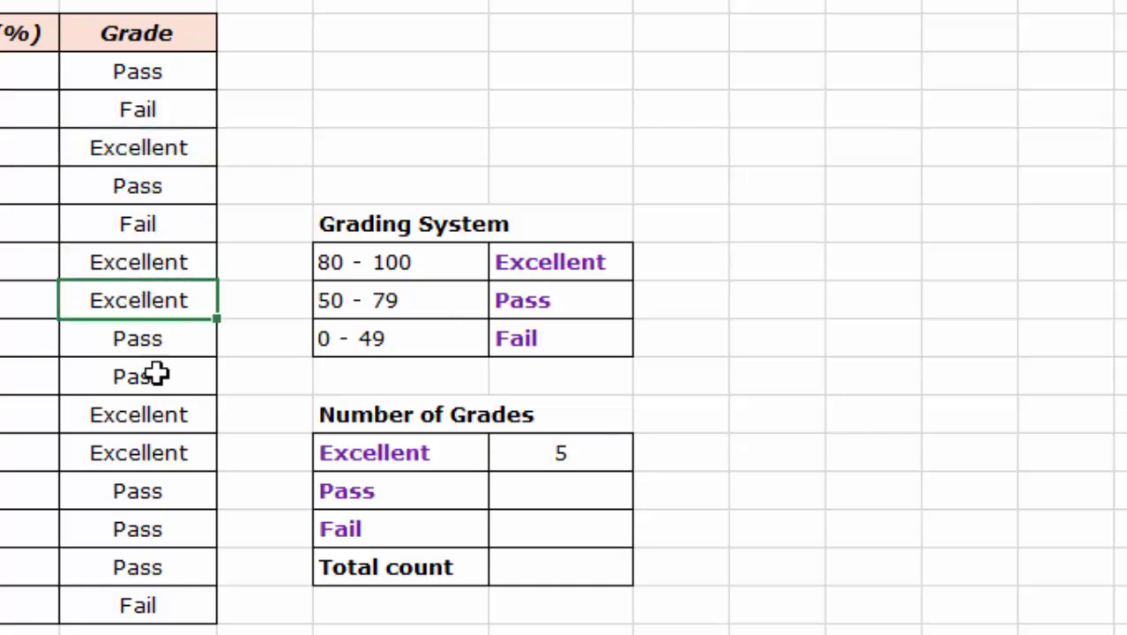
click(148, 339)
click(150, 414)
click(143, 460)
click(551, 452)
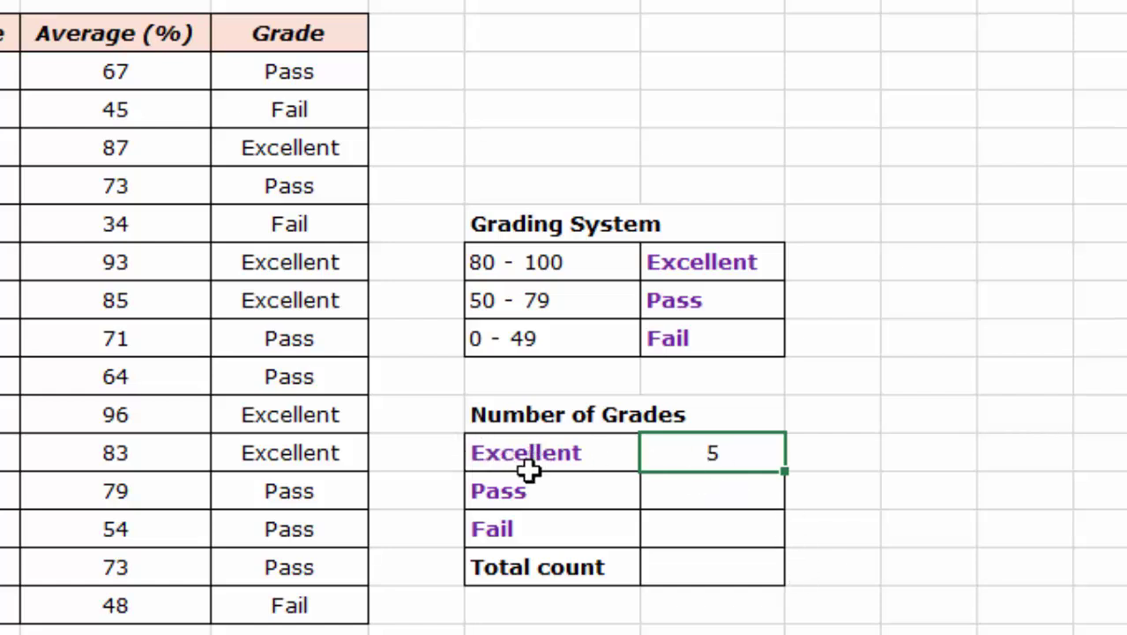
Count the Pass grades in H14 with a COUNTIF over E3:E17, using G14 as the criteria
click(693, 489)
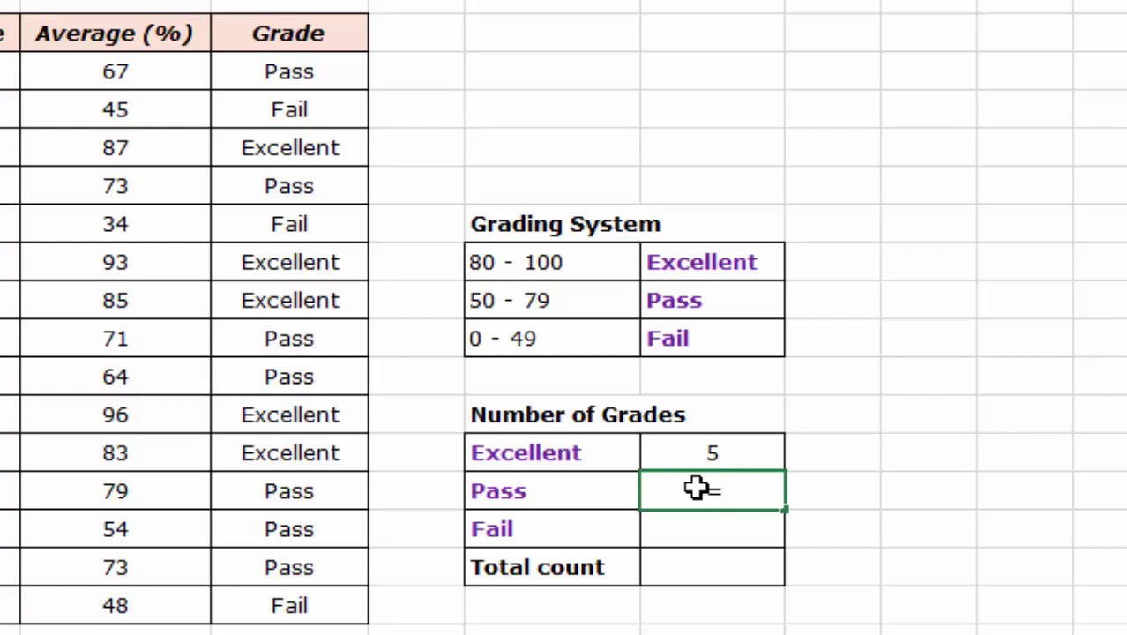
text(=coun)
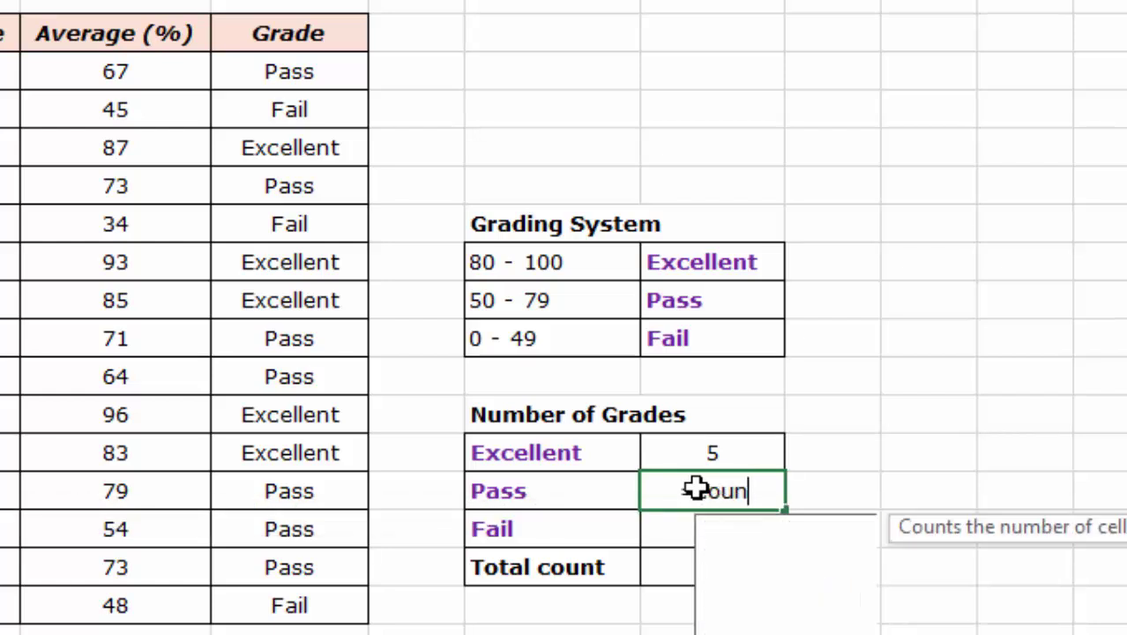
text(tif)
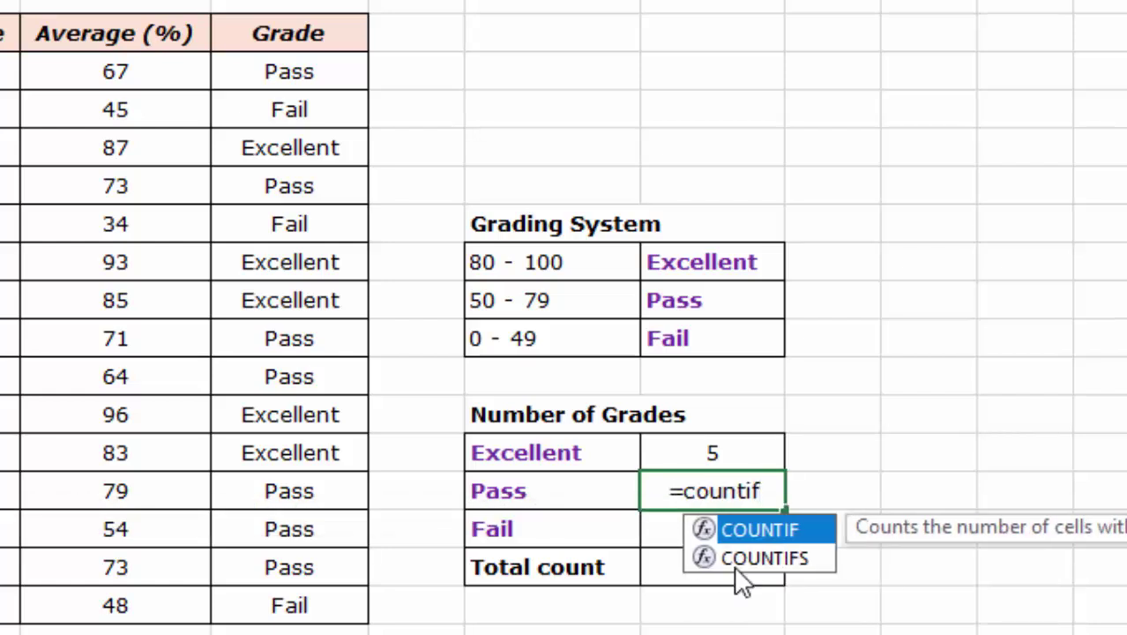
double_click(781, 532)
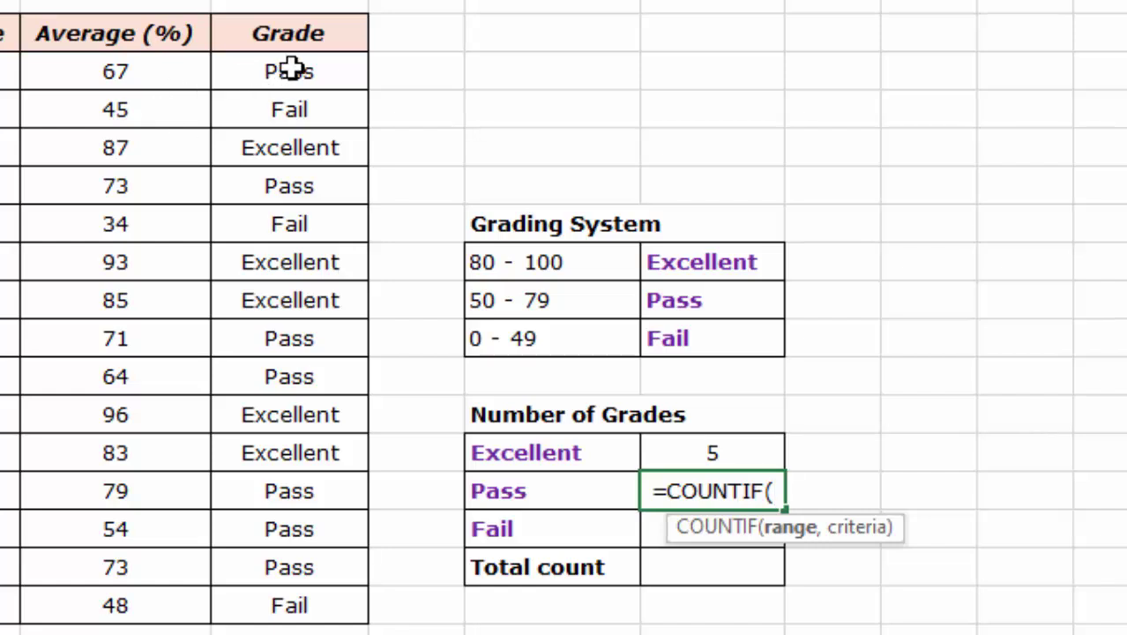
drag(293, 70, 292, 604)
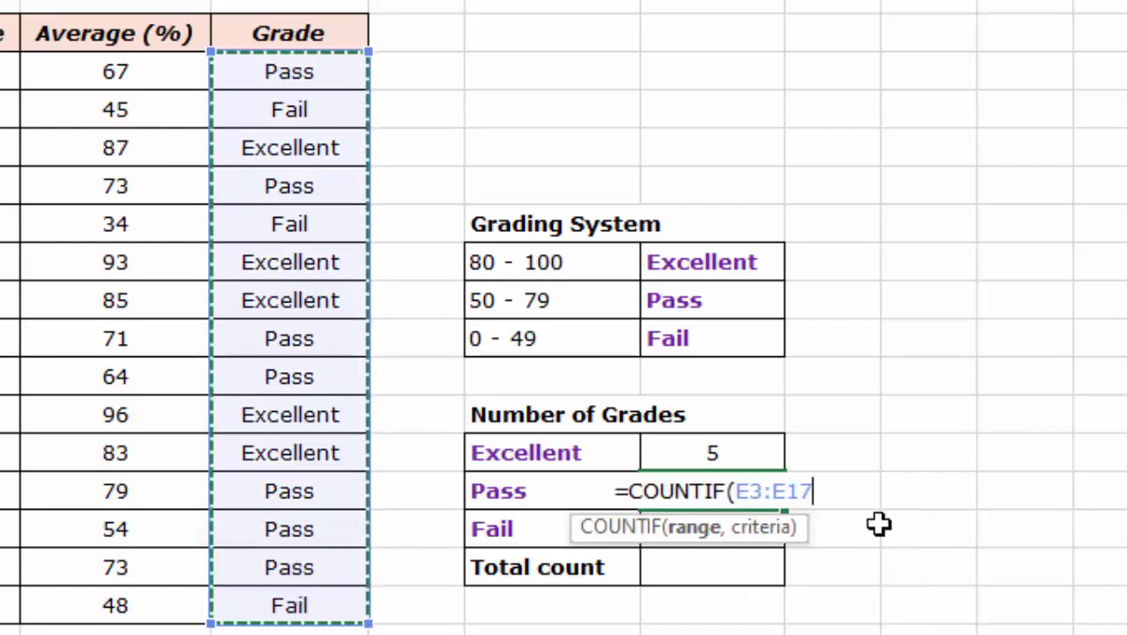
text(,)
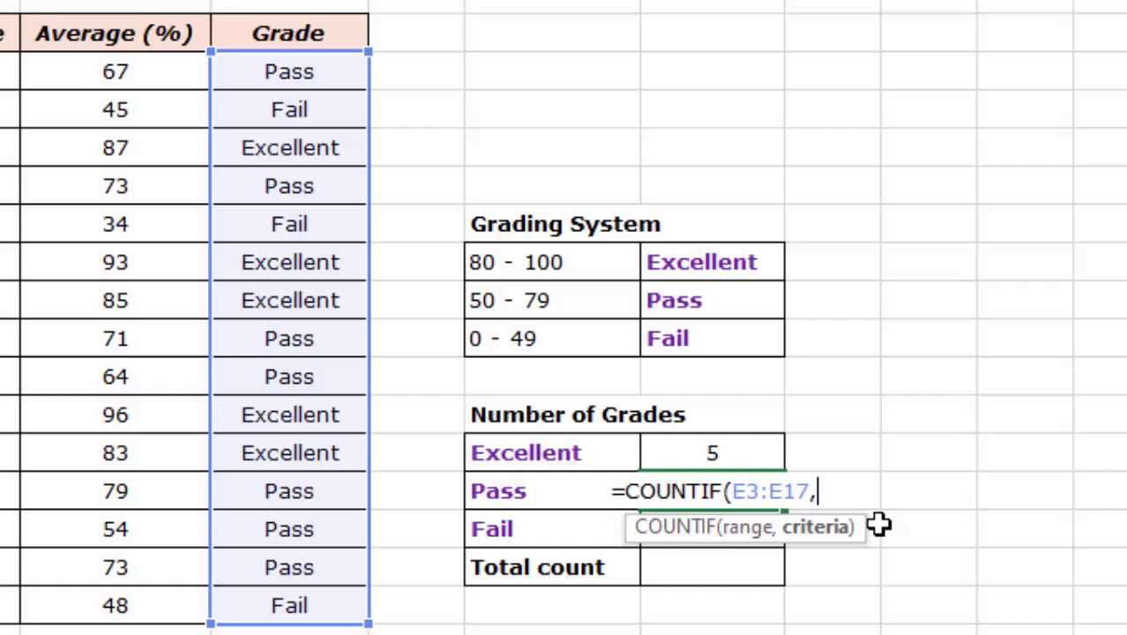
click(485, 495)
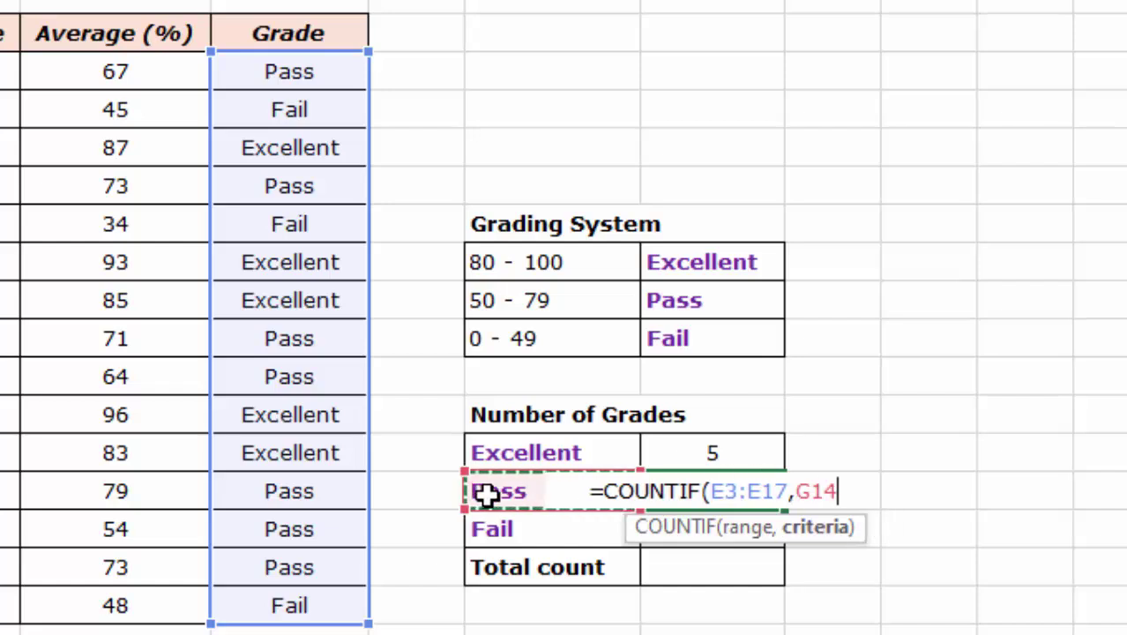
text())
key(Return)
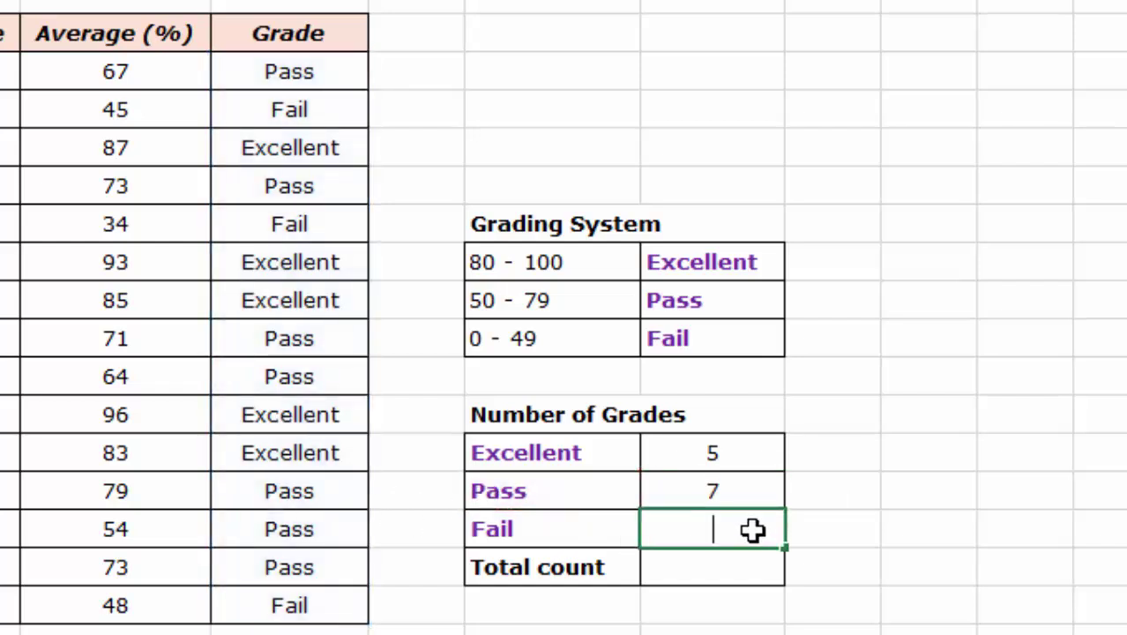
Count the Fail grades in H15 with a COUNTIF over E3:E17, using G15 as the criteria
text(=coun)
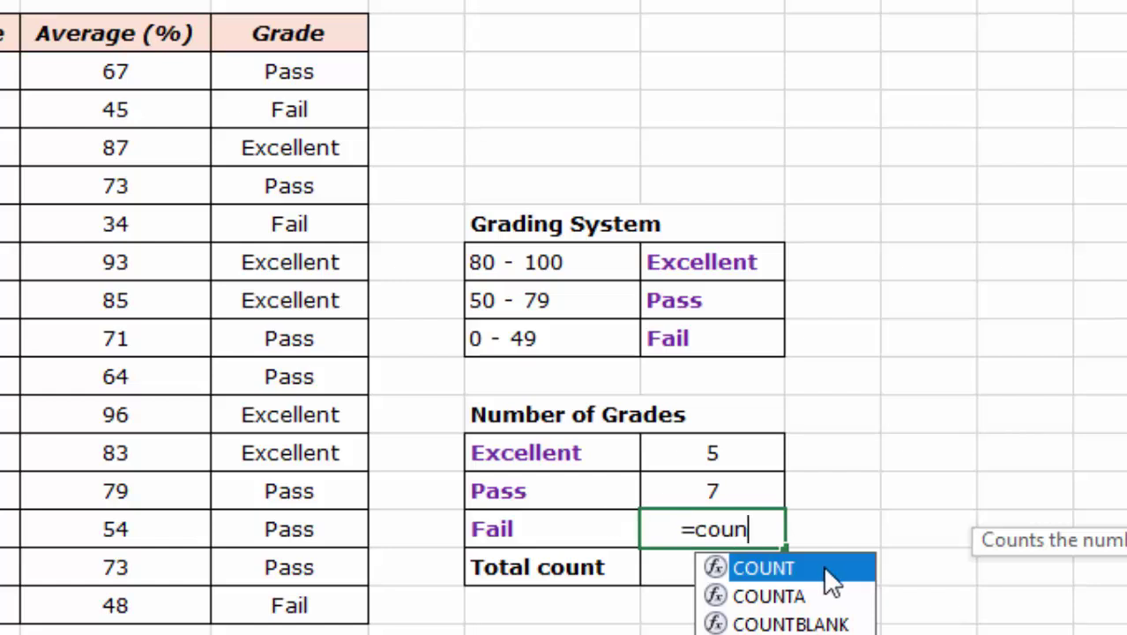
text(tif)
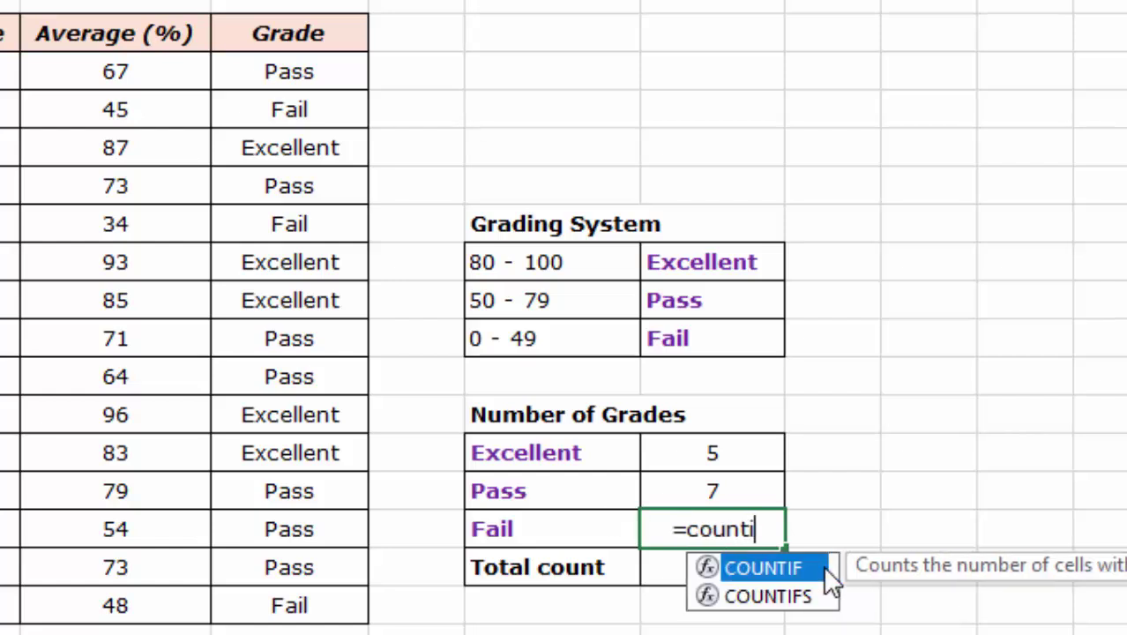
double_click(770, 572)
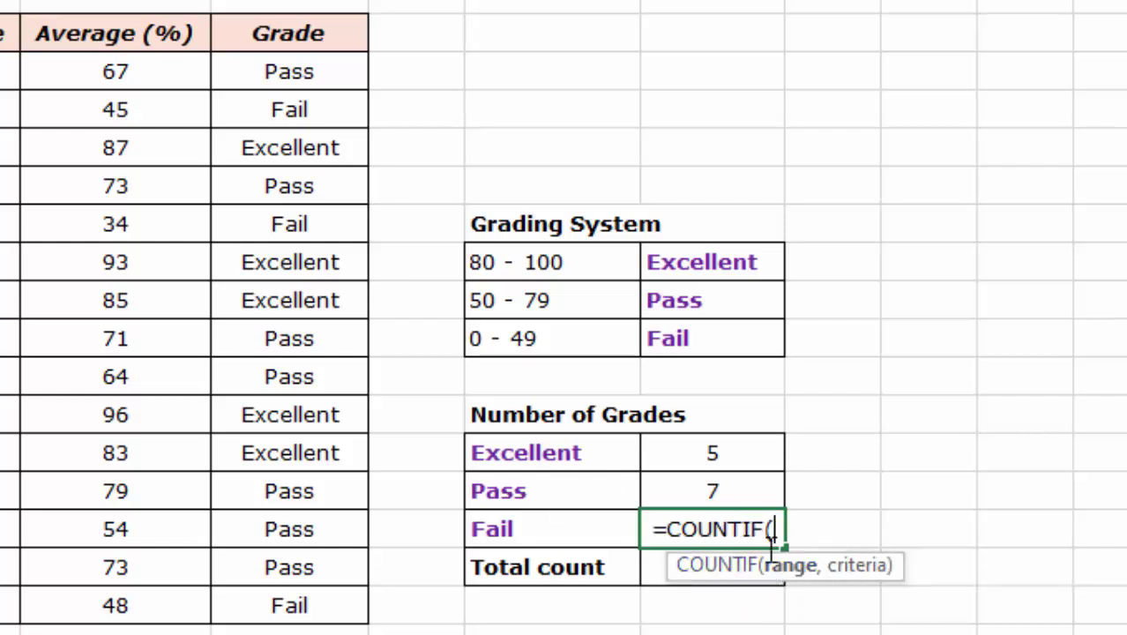
drag(295, 71, 323, 600)
text(,)
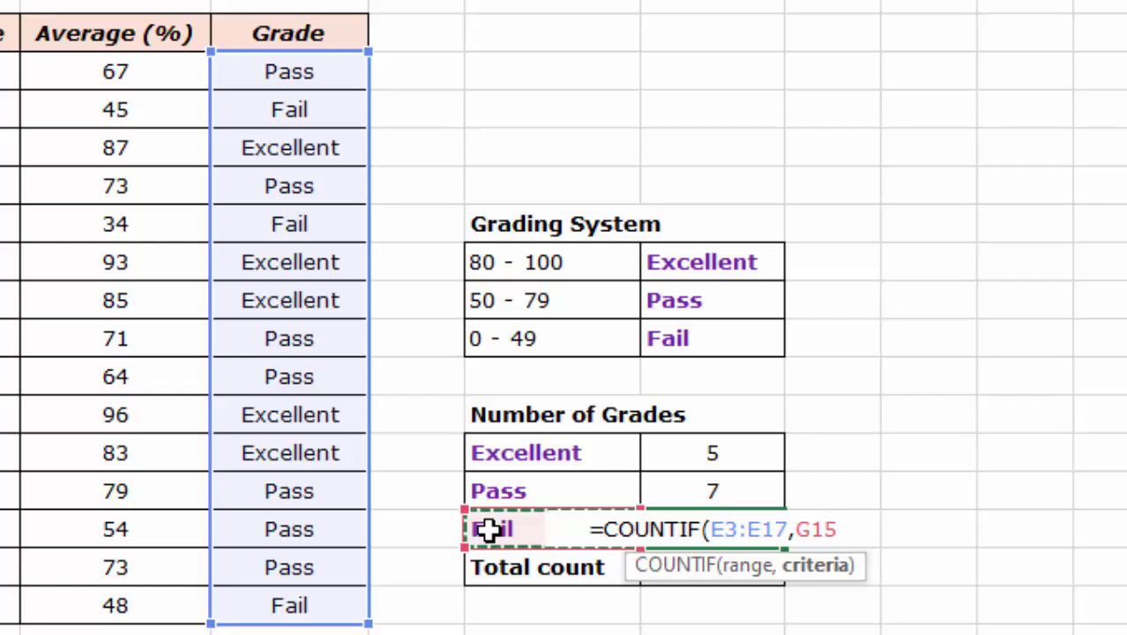
text())
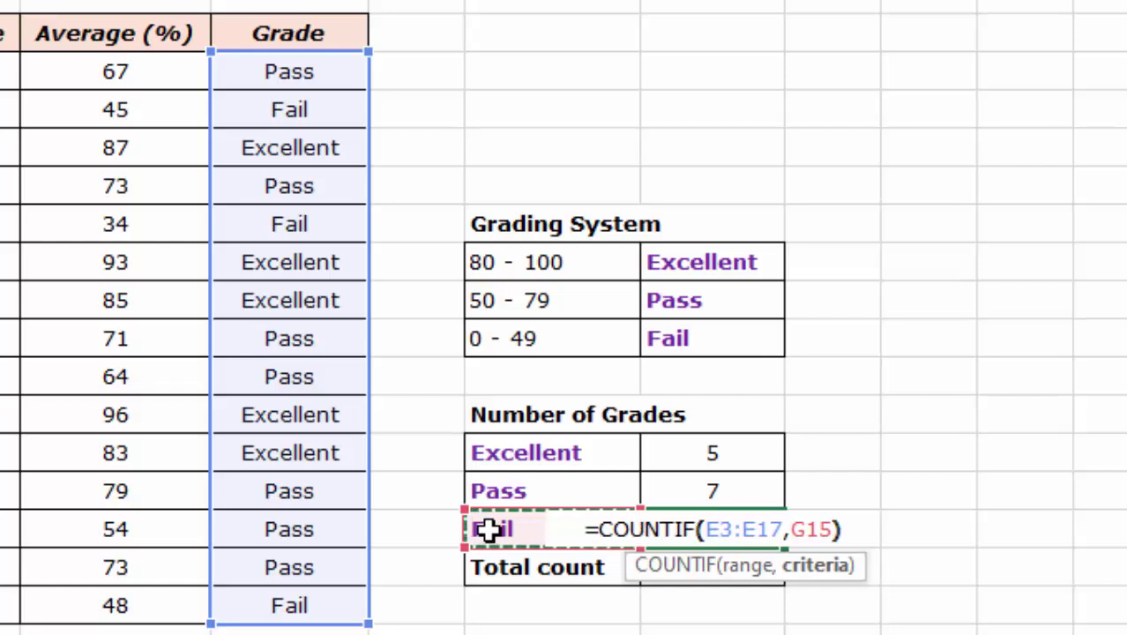
key(Return)
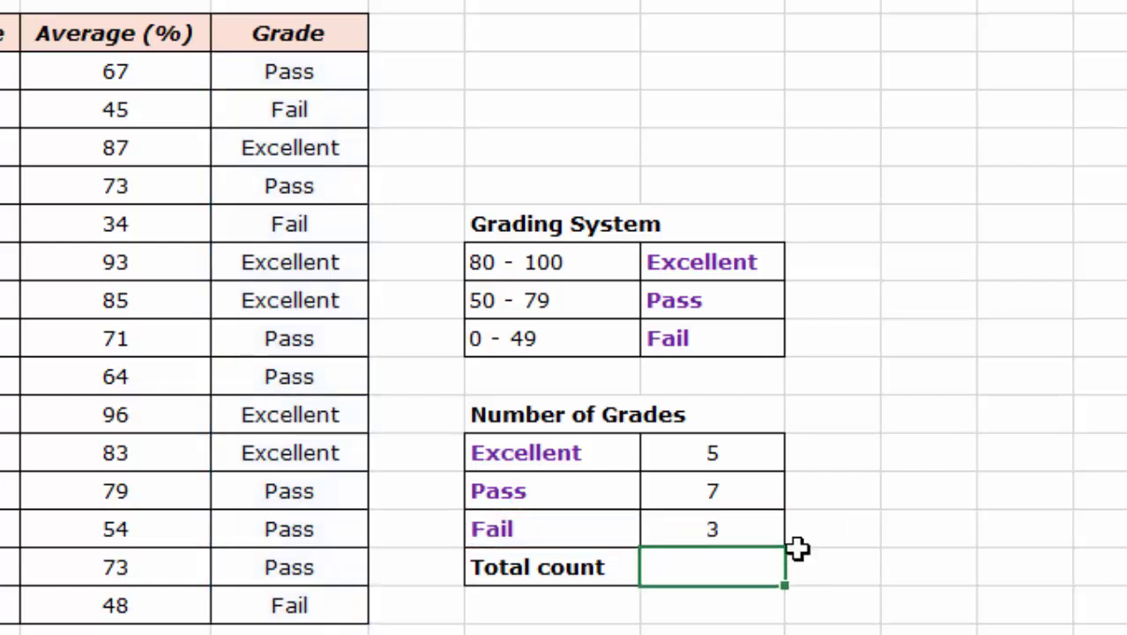
Check the Fail and Pass counts against the individual Fail and Pass entries in the Grade column
click(721, 534)
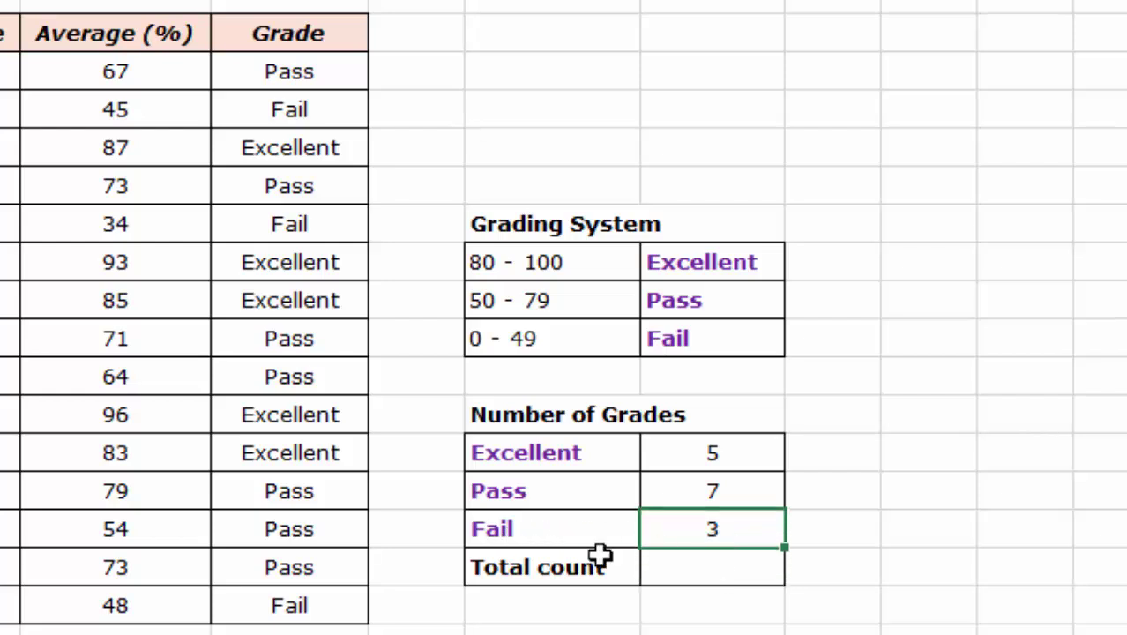
click(277, 603)
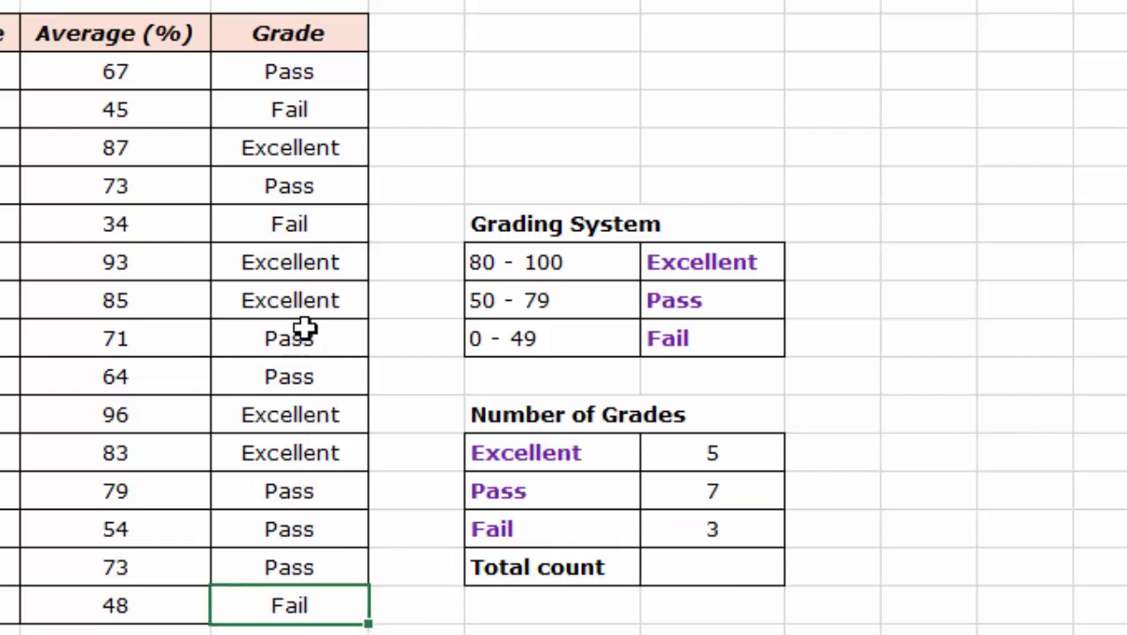
click(297, 224)
click(312, 109)
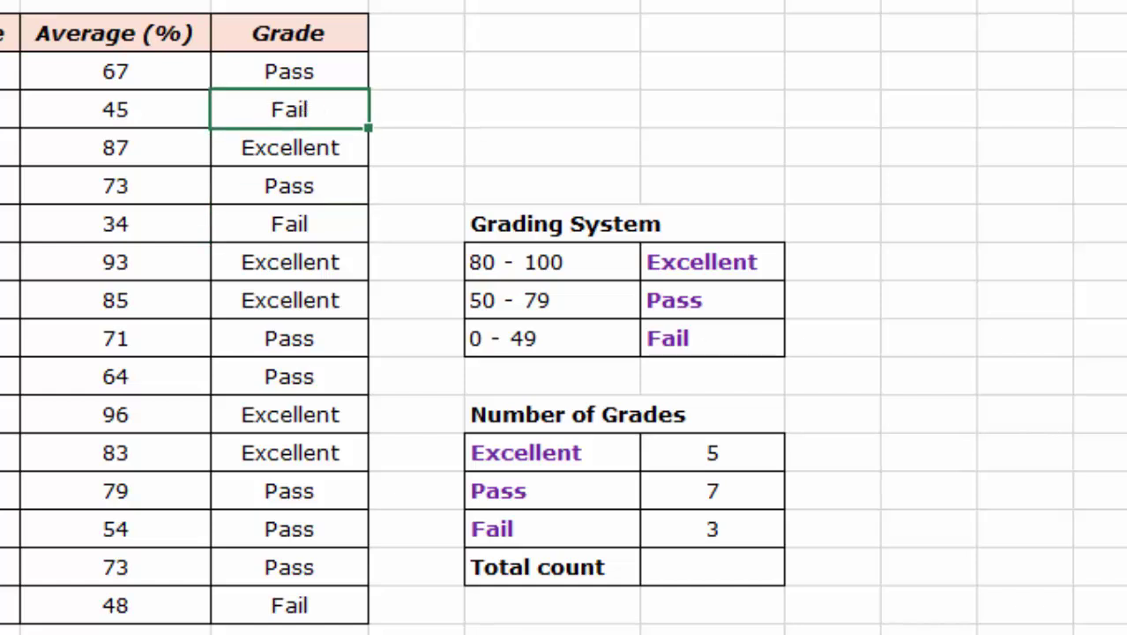
click(749, 498)
click(300, 78)
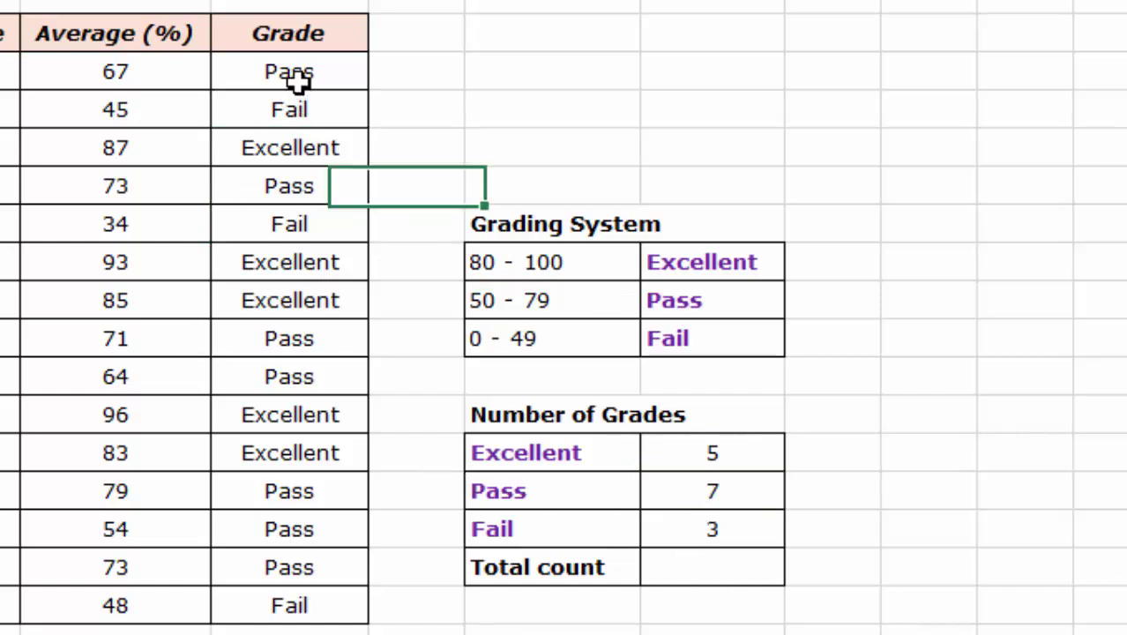
click(293, 188)
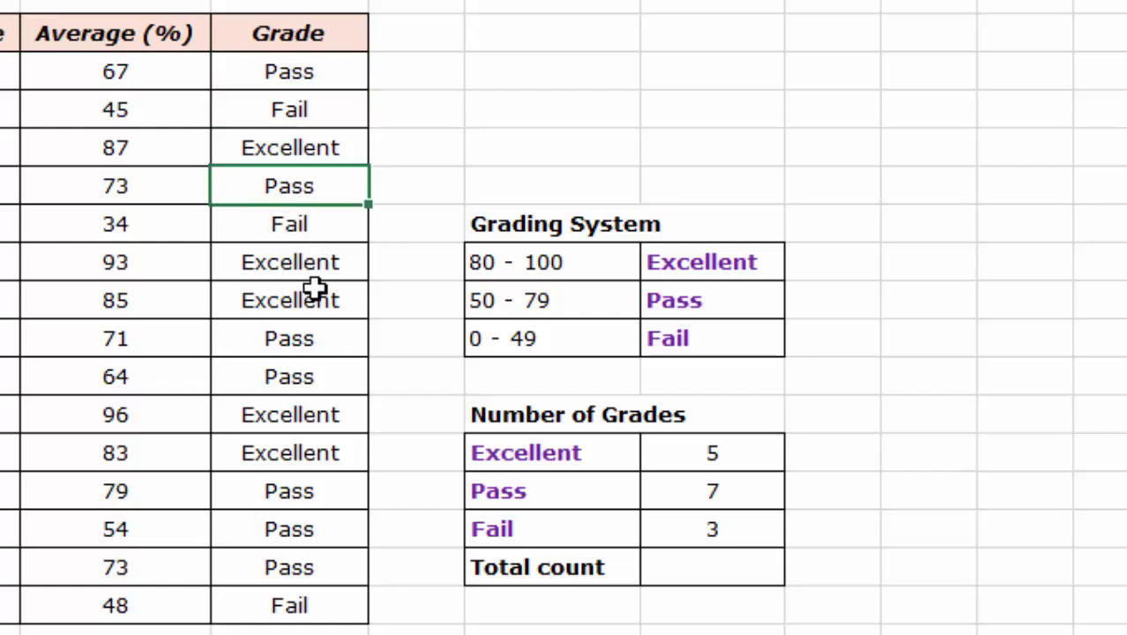
click(298, 346)
click(287, 377)
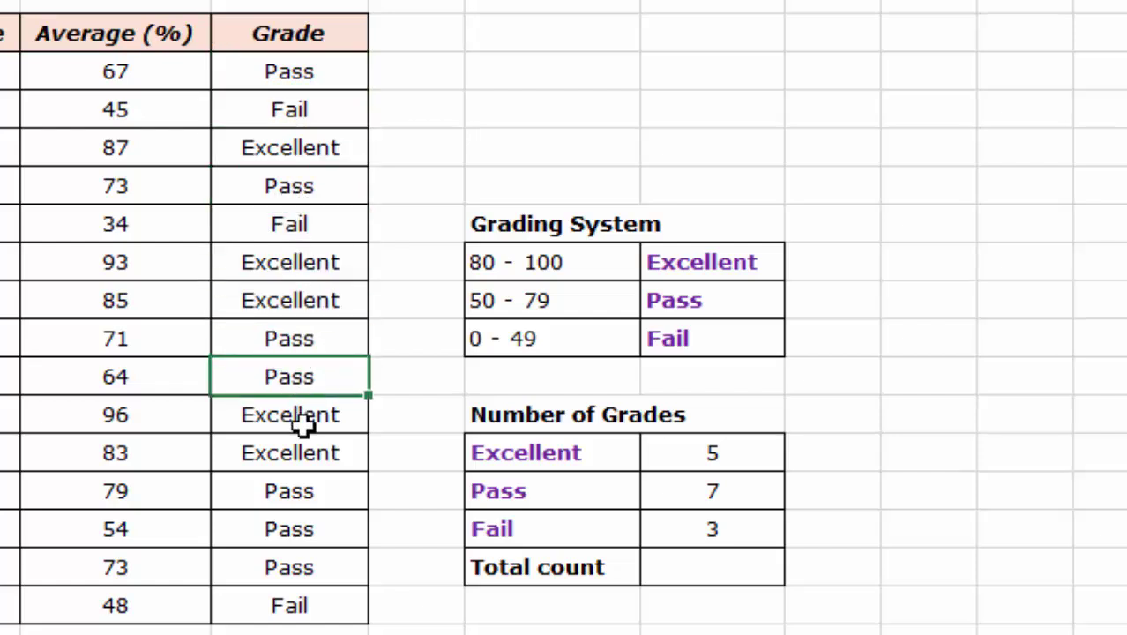
click(301, 500)
click(302, 527)
click(294, 568)
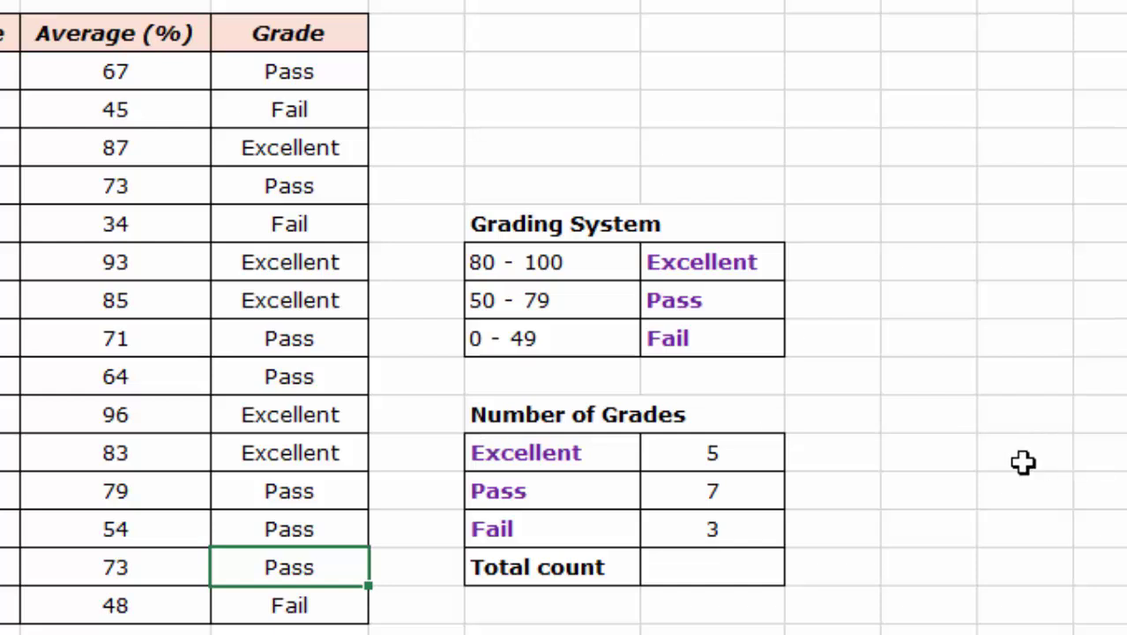
Work out the Total count in H16 with a COUNT over the average percentages in D3:D17
click(675, 574)
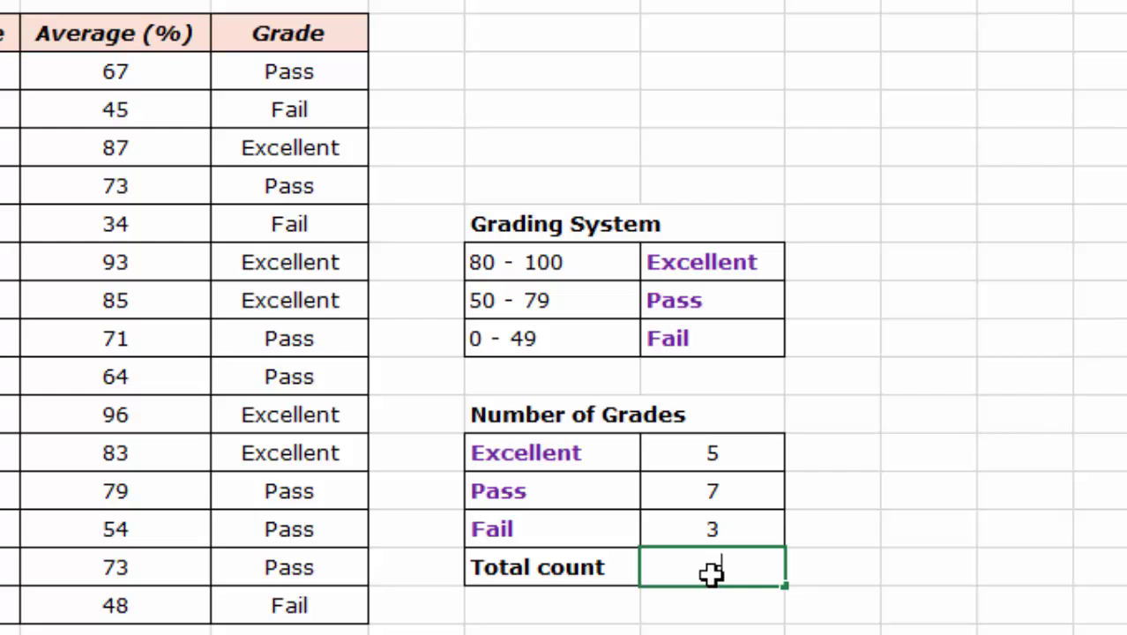
text(=count)
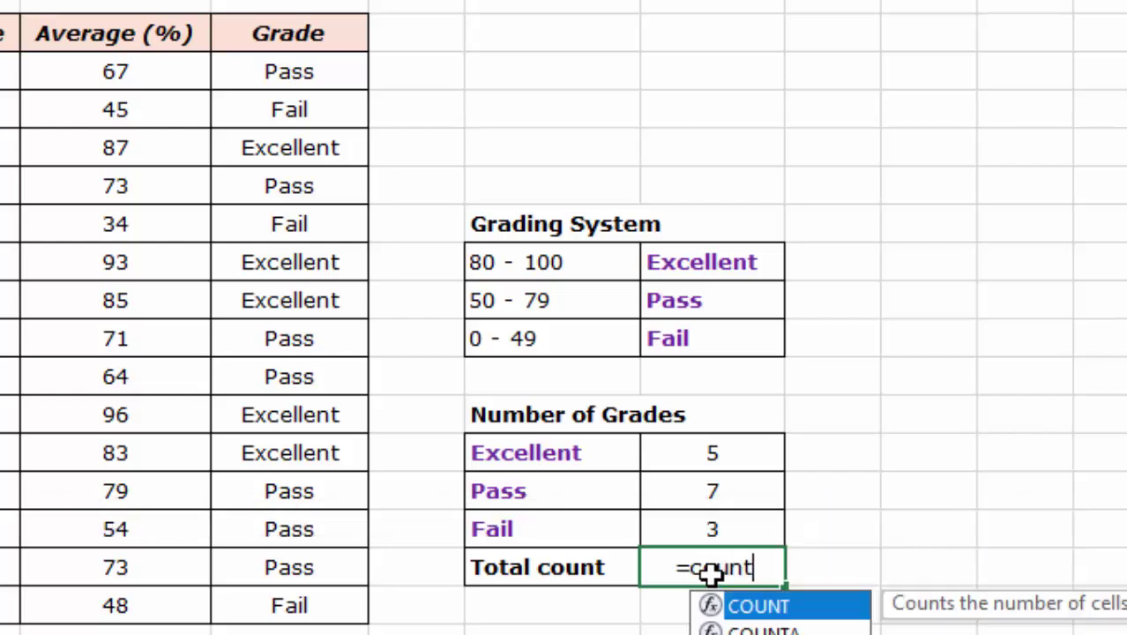
double_click(763, 609)
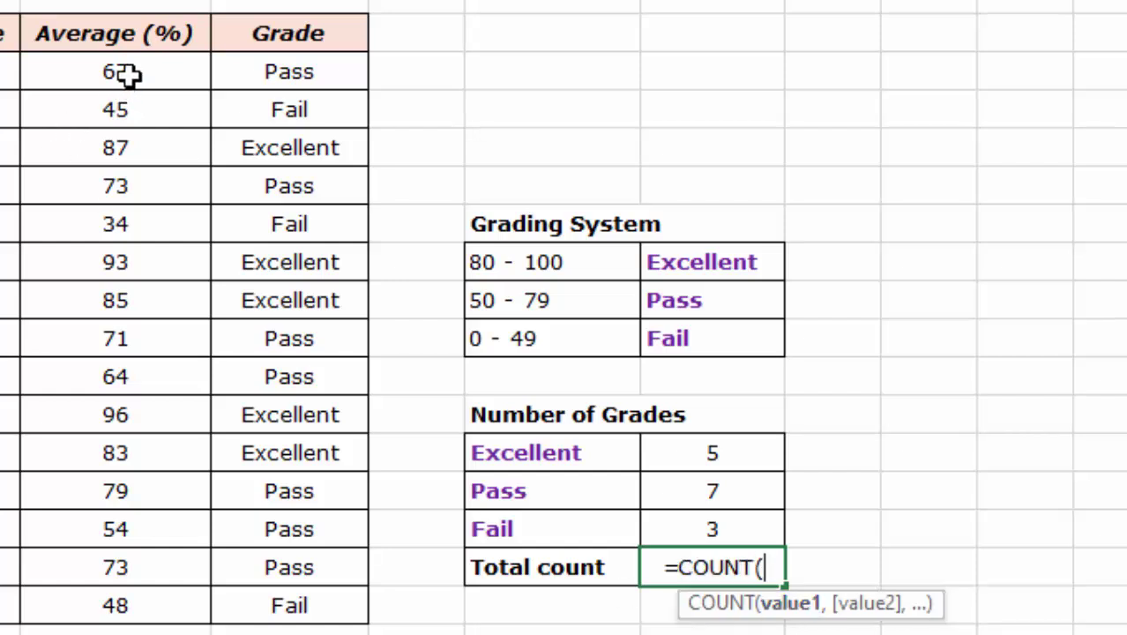
drag(129, 76, 126, 607)
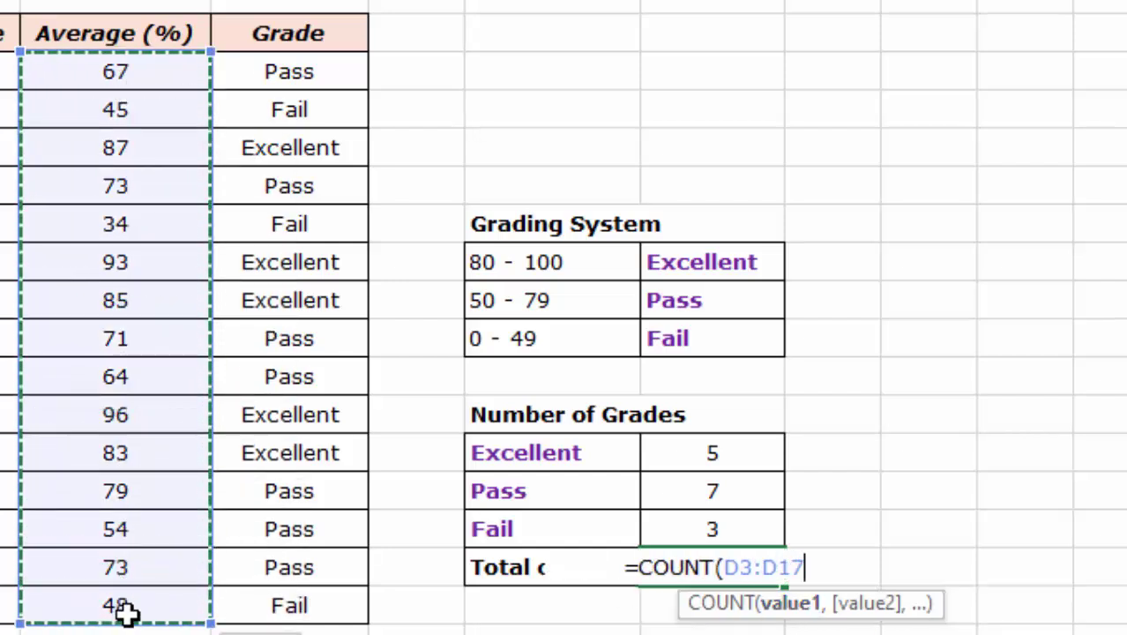
key(Return)
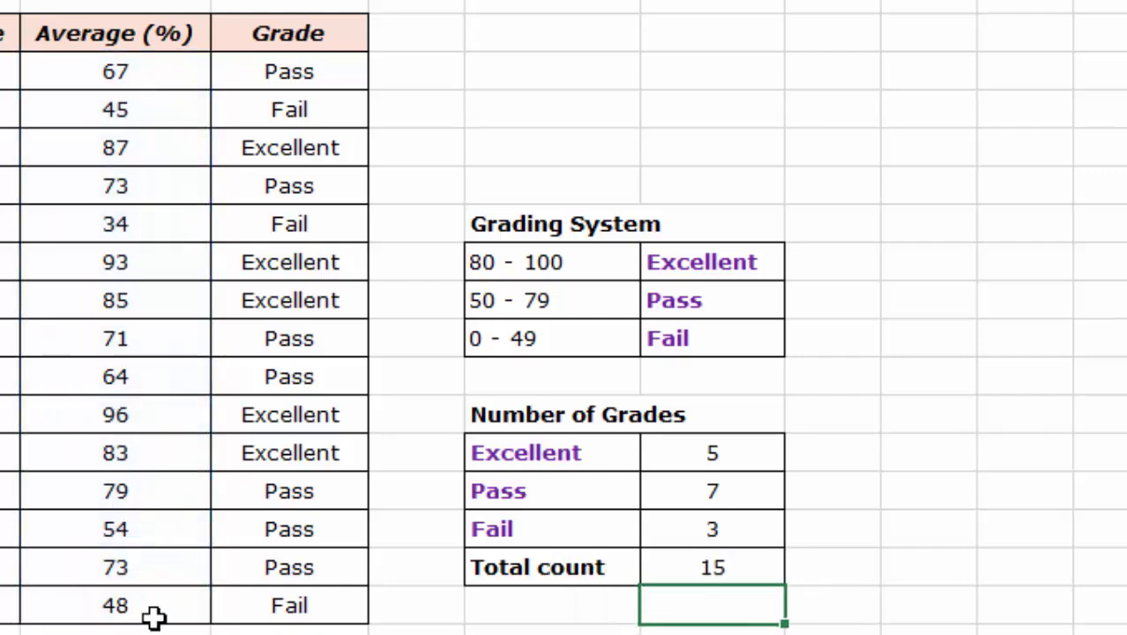
Check the Total count in H16 against the last candidate's row and the Excellent, Pass and Fail counts
click(687, 570)
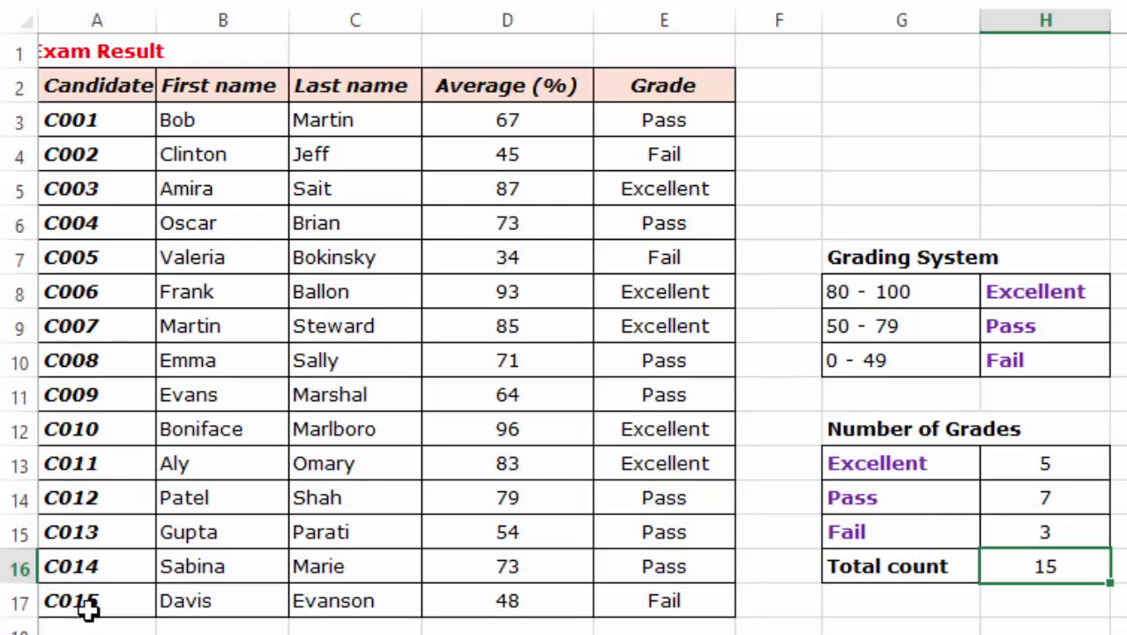
click(77, 609)
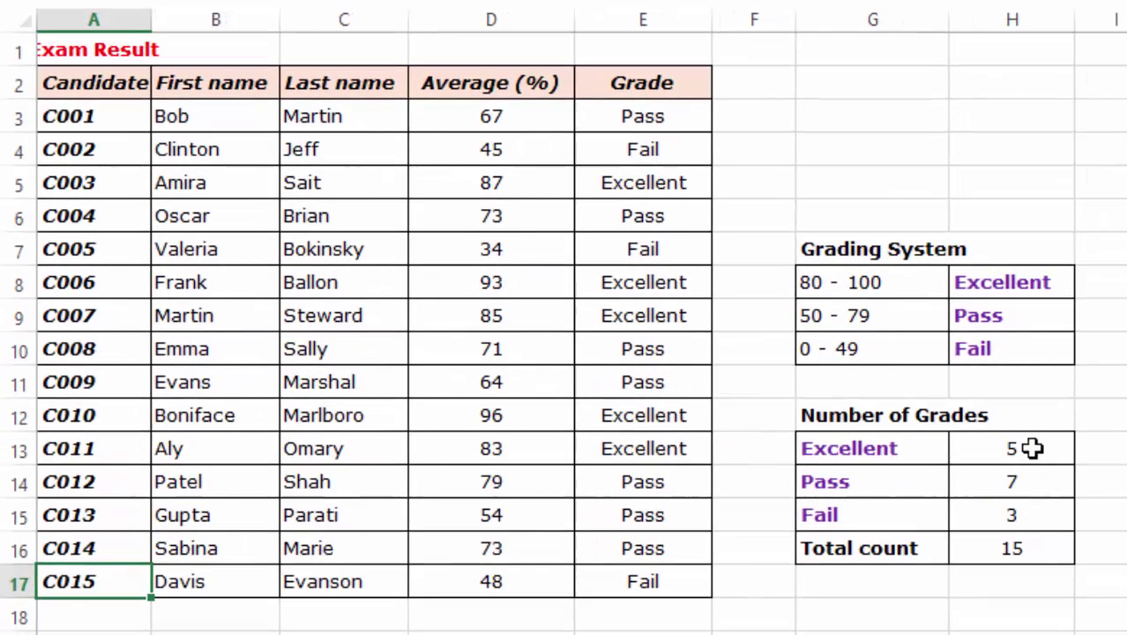
click(1072, 468)
click(1071, 499)
click(1071, 532)
click(1067, 499)
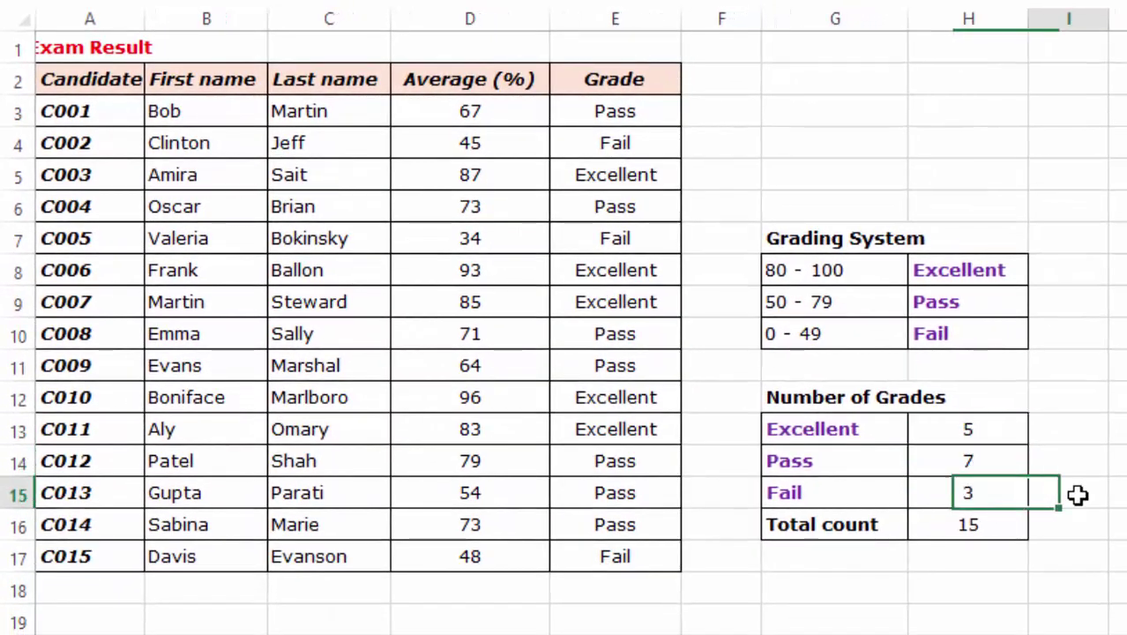
Add the three grade counts in I16, beside the Total count, with the formula =H13+H14+H15
click(1072, 529)
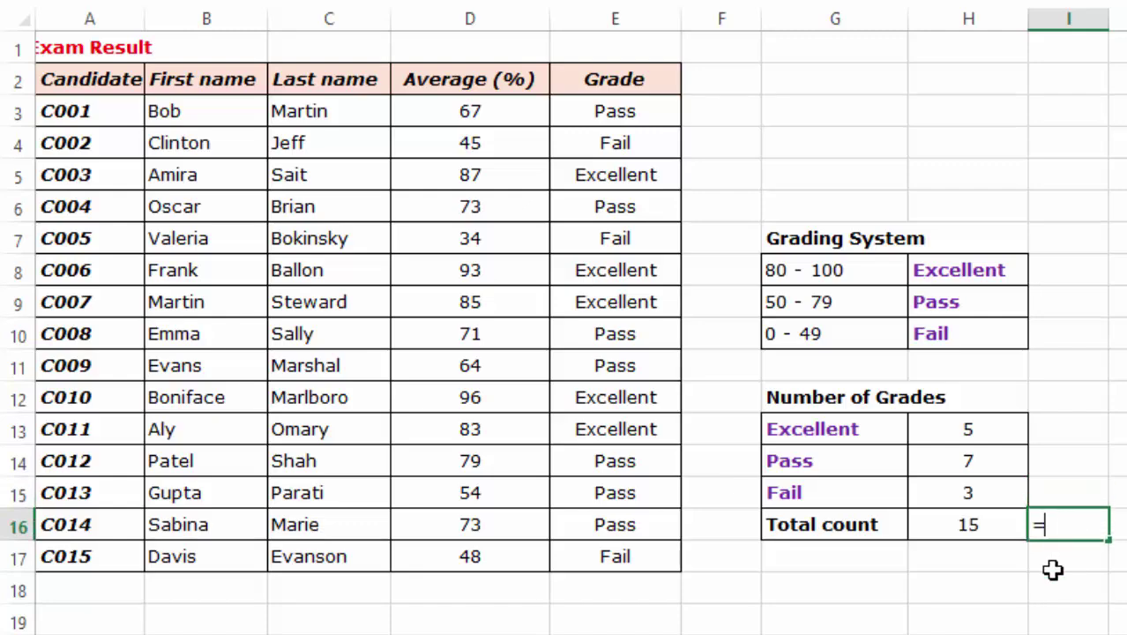
text(=)
click(965, 429)
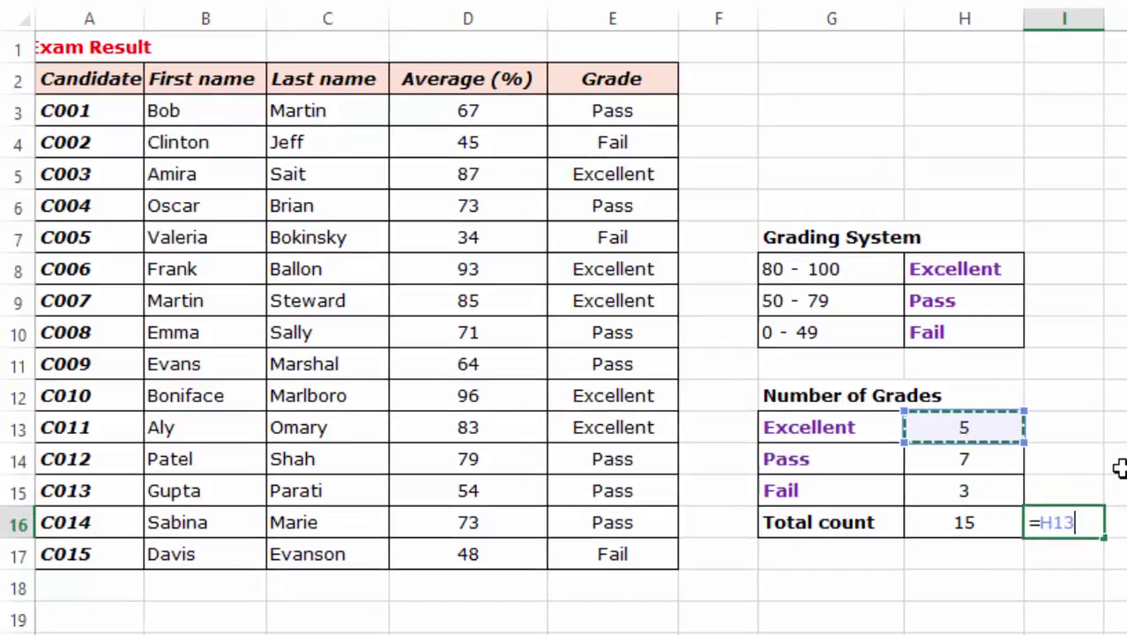
text(+)
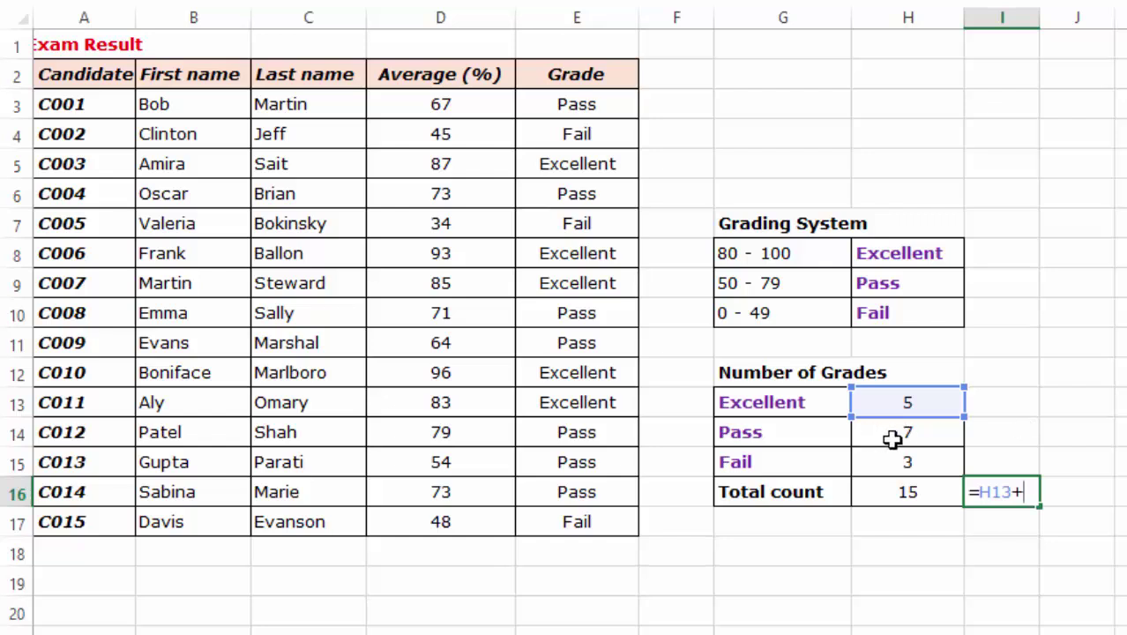
click(933, 444)
text(+)
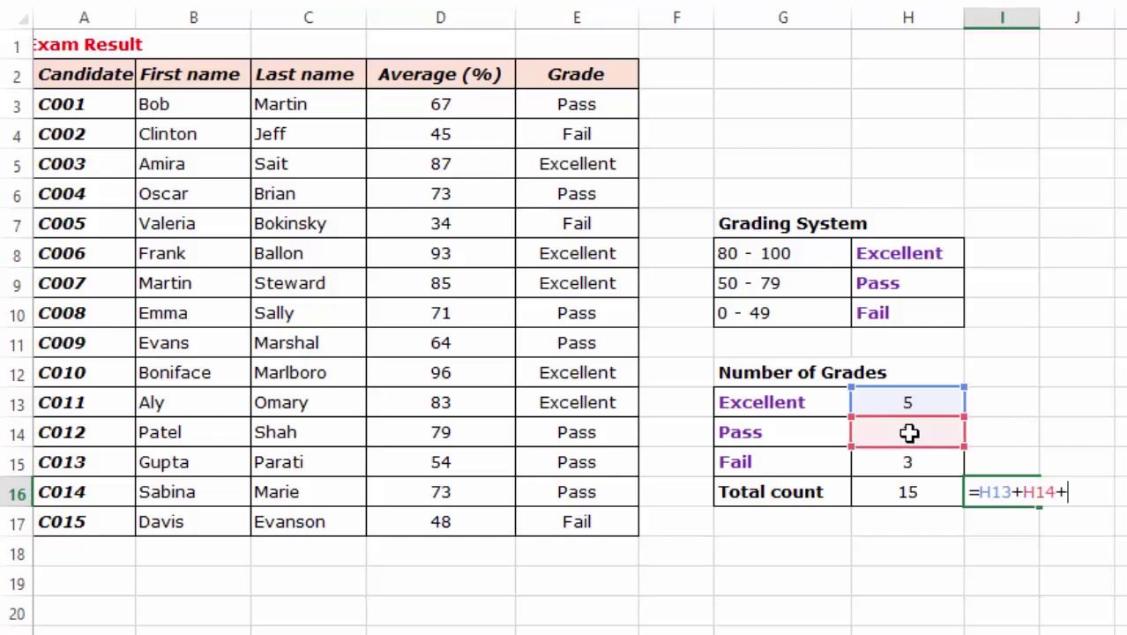
click(908, 468)
key(ctrl+Return)
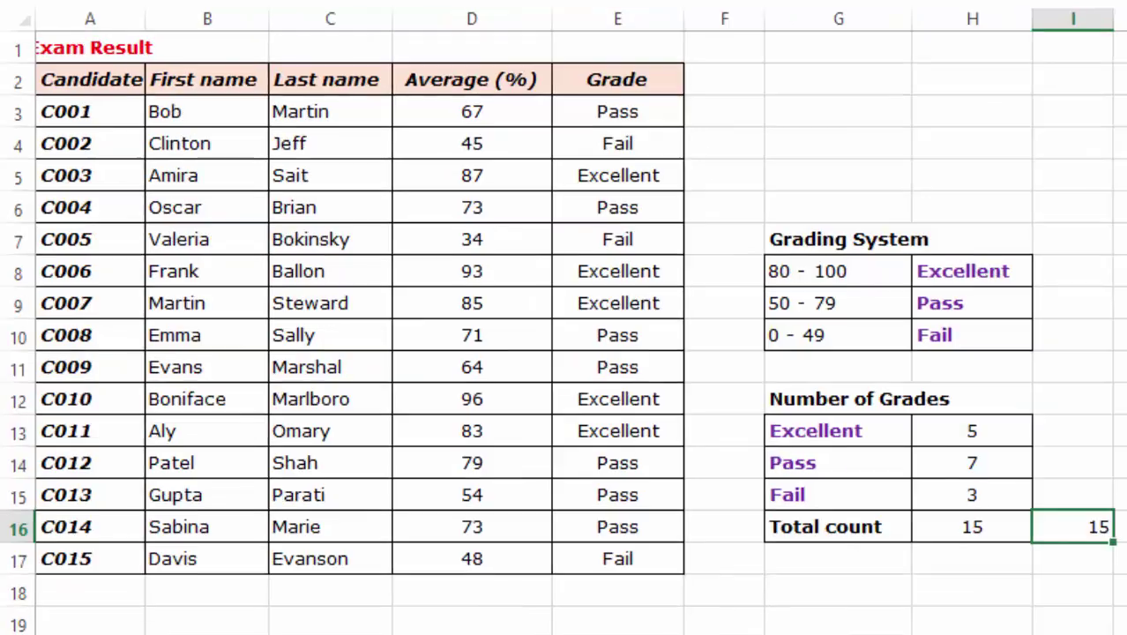